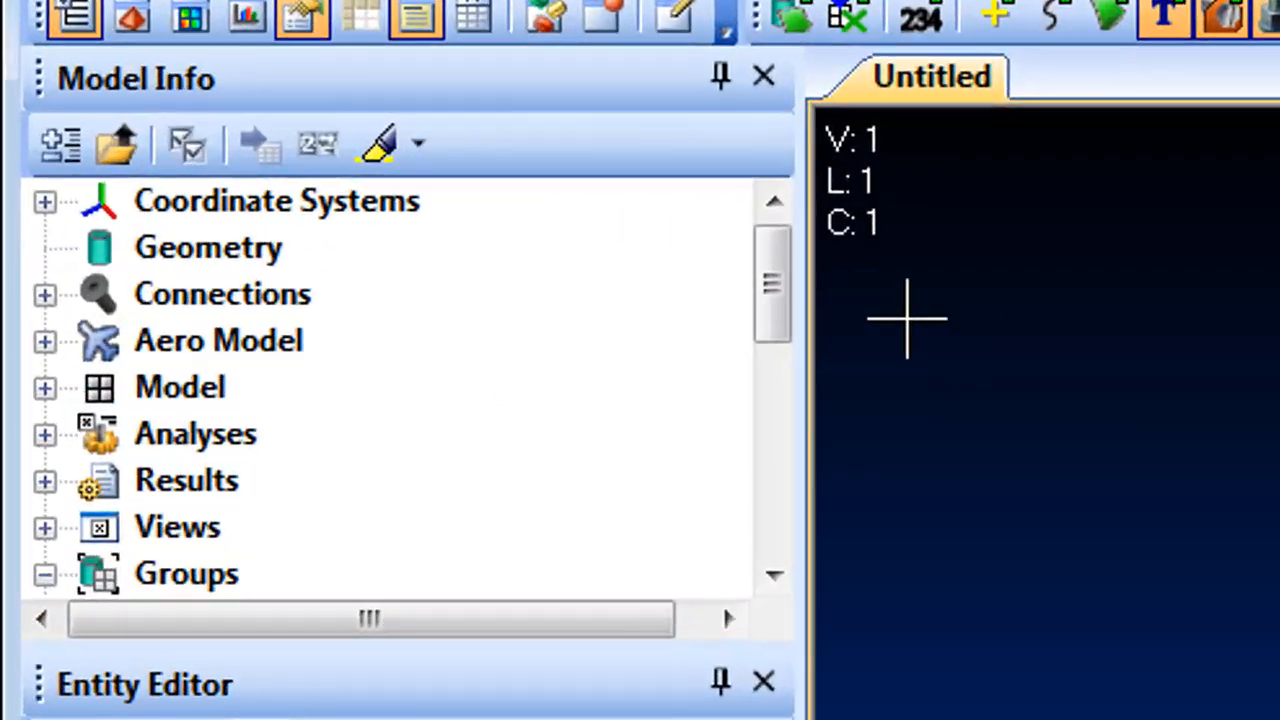
# Highlight the Tip Rib group with autoscaling to its entities, and turn the highlighting of selected items back off
pyautogui.moveTo(777, 300); pyautogui.dragTo(730, 536)
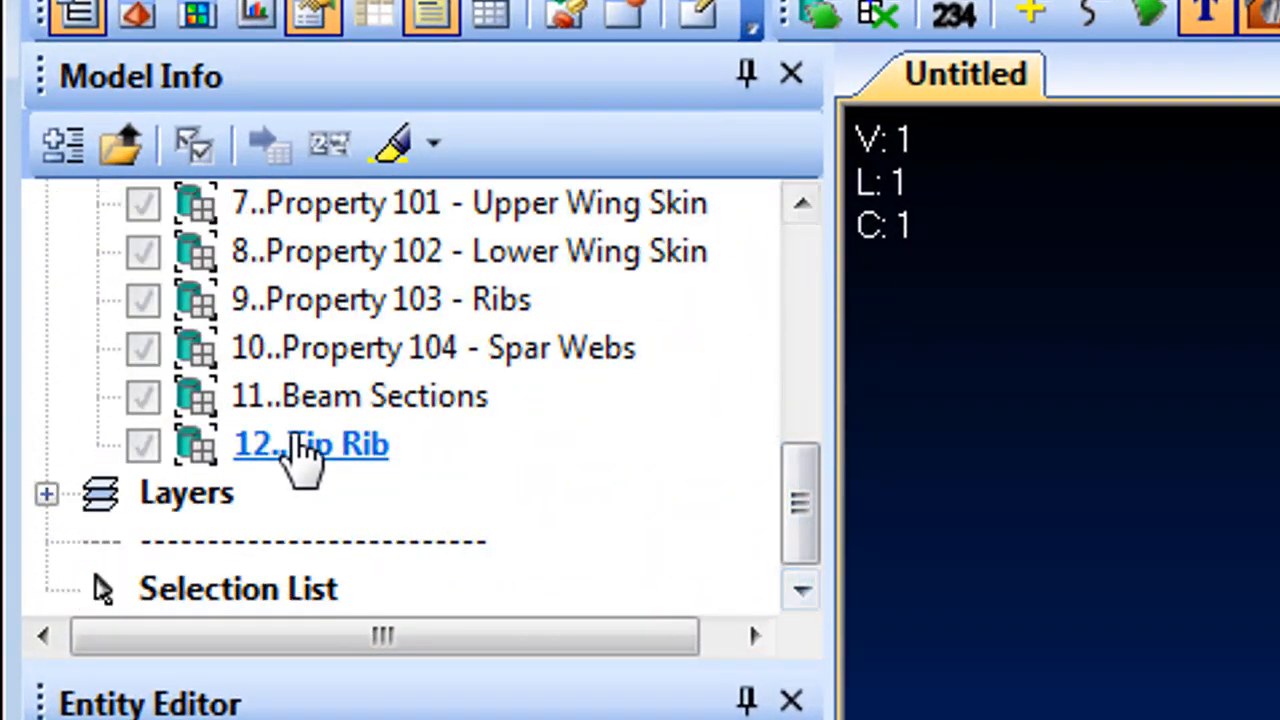
pyautogui.doubleClick(296, 447)
pyautogui.click(432, 145)
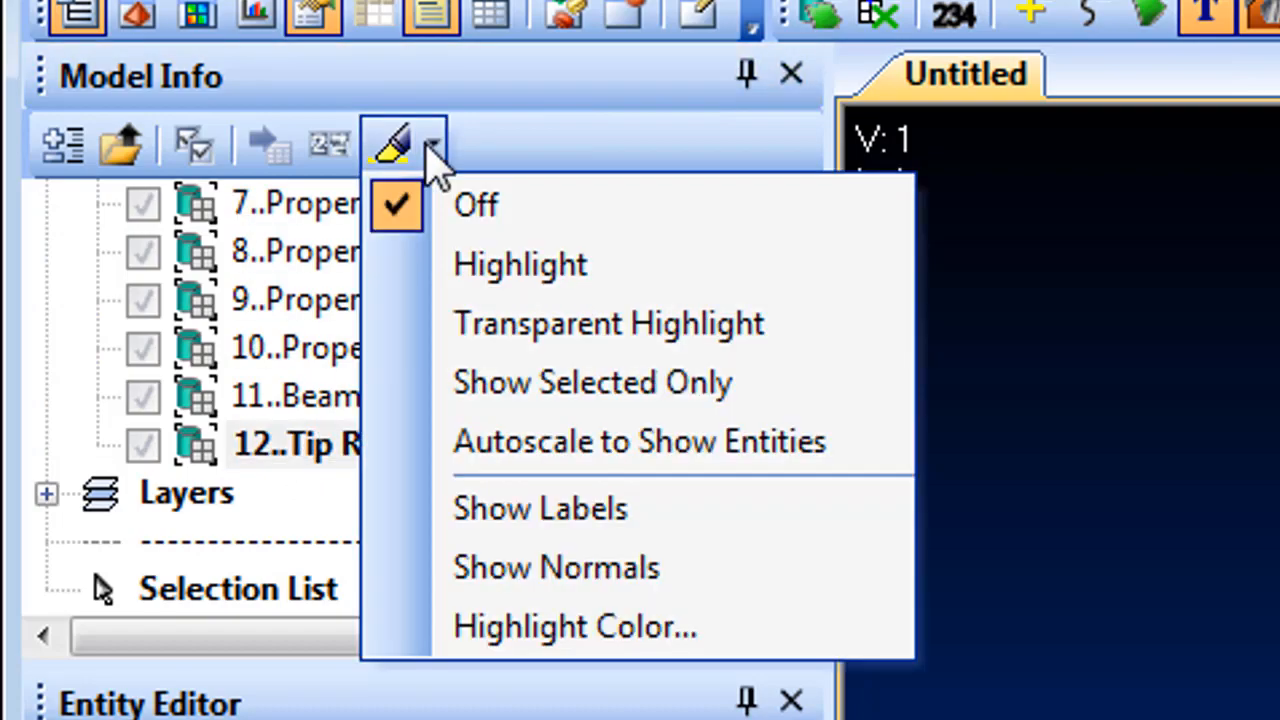
pyautogui.click(560, 444)
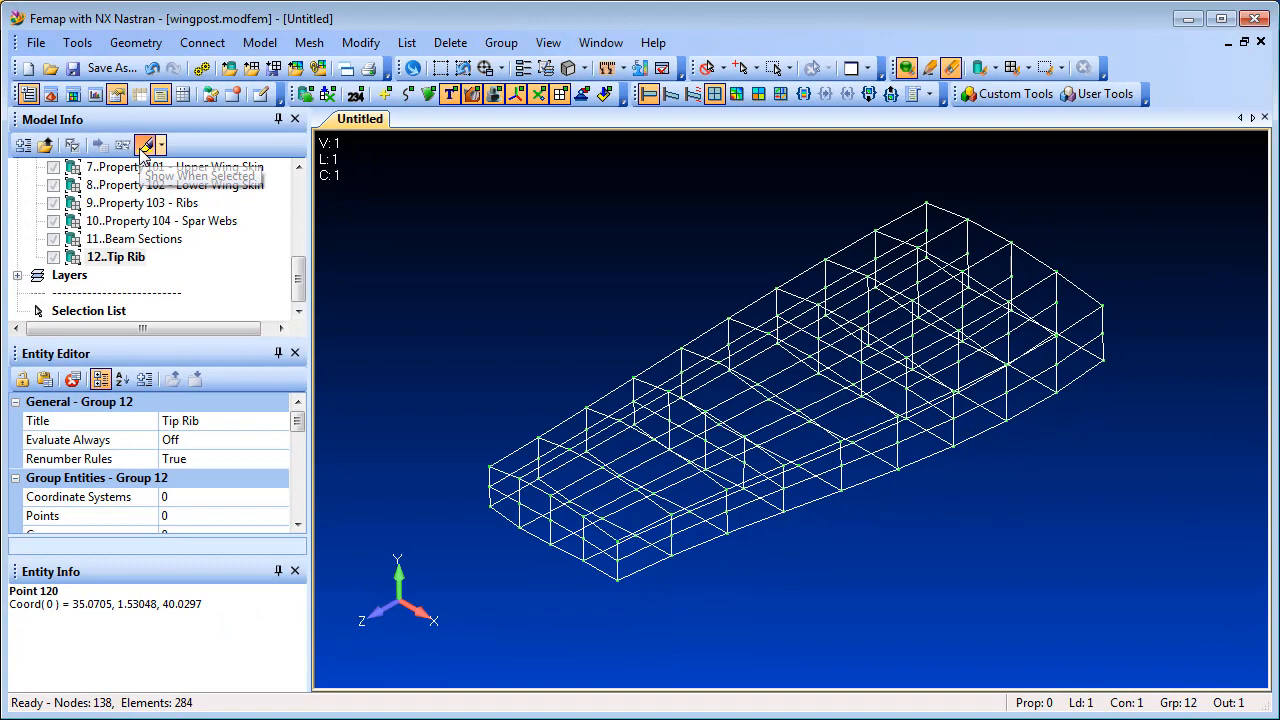
pyautogui.click(269, 145)
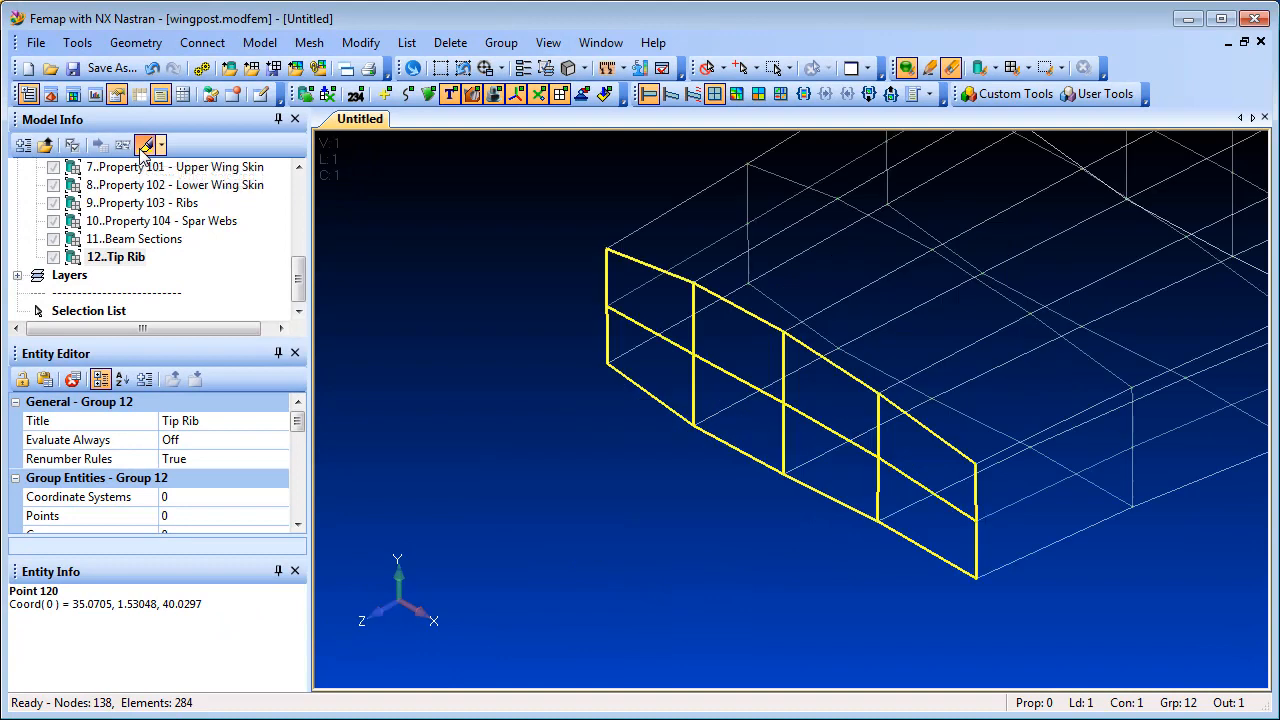
pyautogui.click(155, 68)
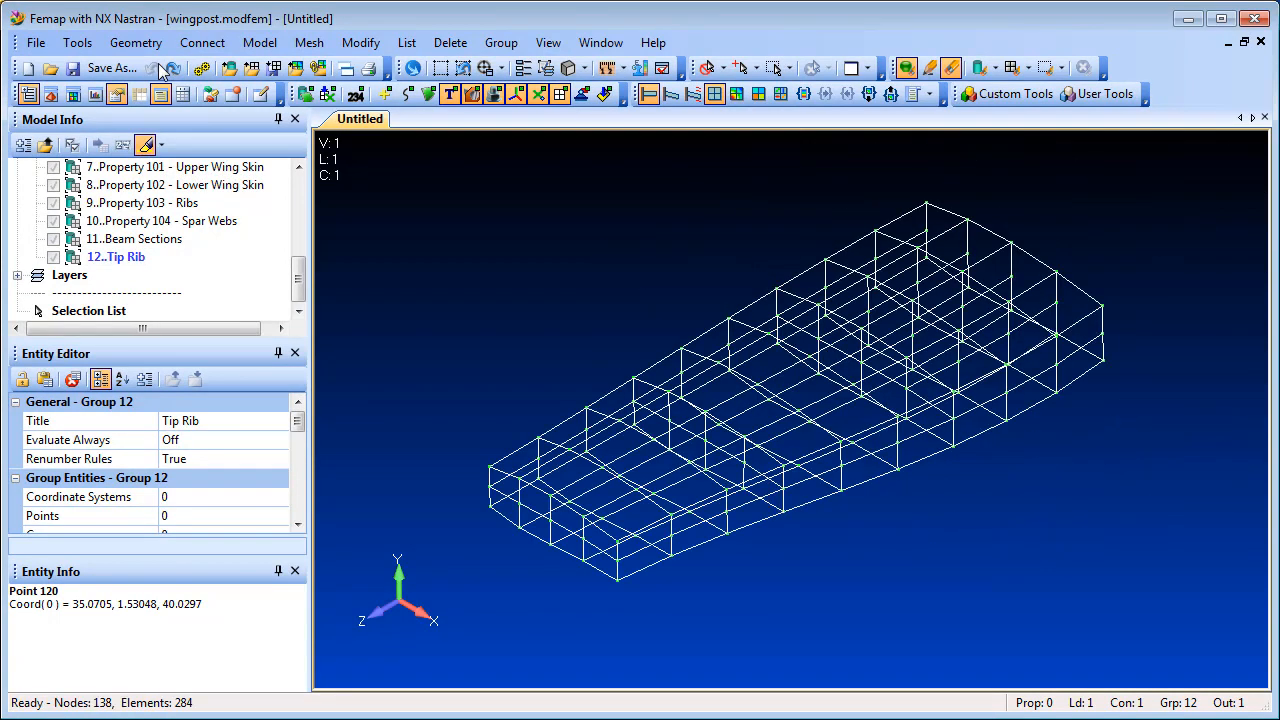
pyautogui.click(144, 146)
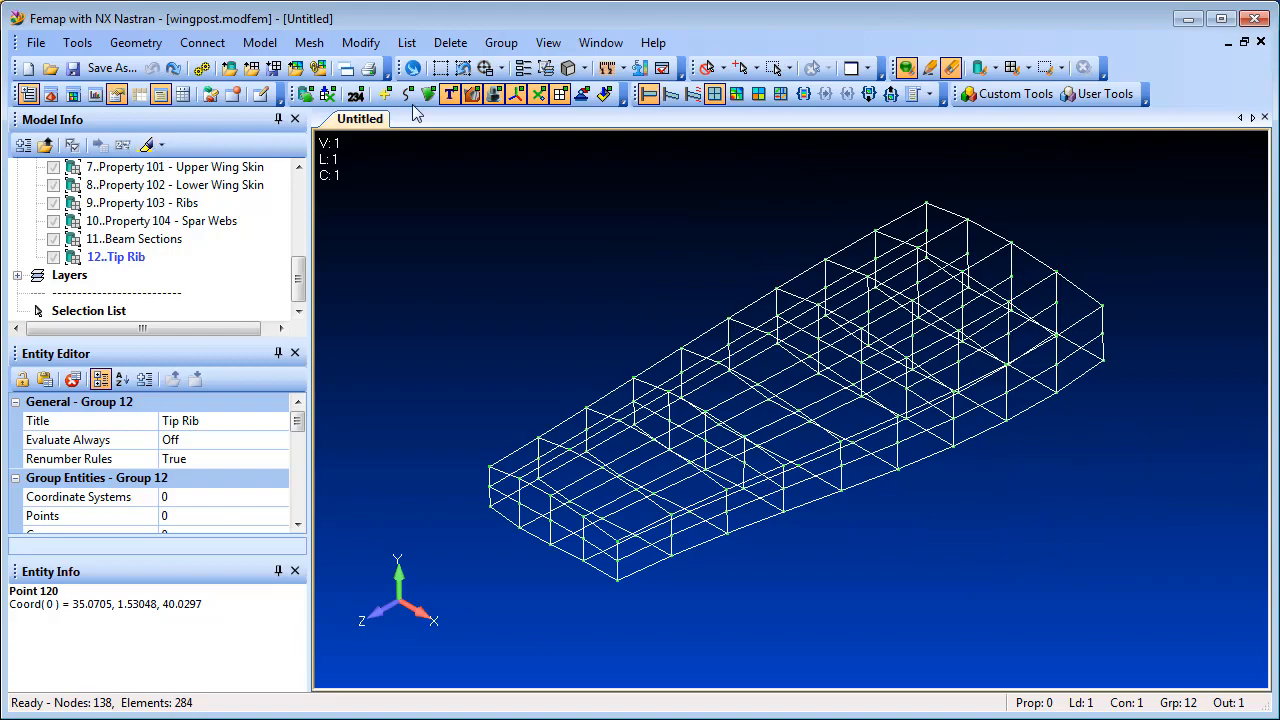
# Show element 164 at the tip rib's upper corner using transparent highlight and autoscale, previewing the selection before confirming
pyautogui.click(600, 42)
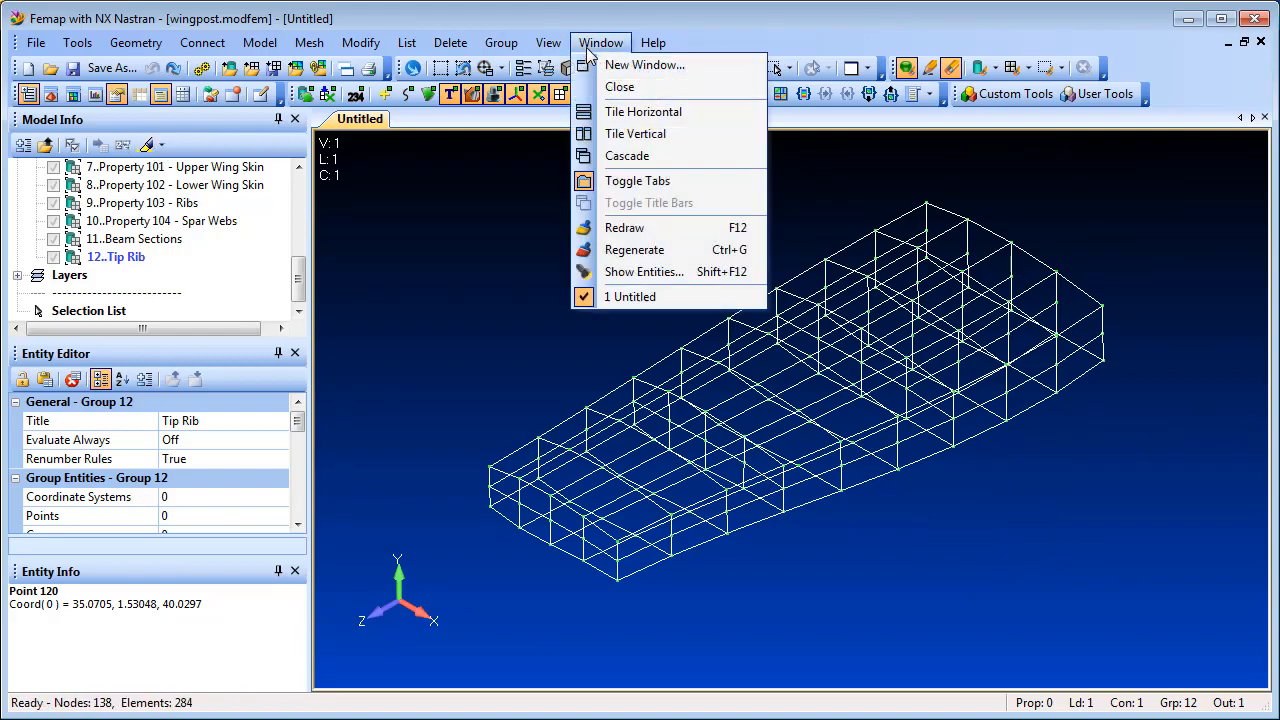
pyautogui.click(645, 272)
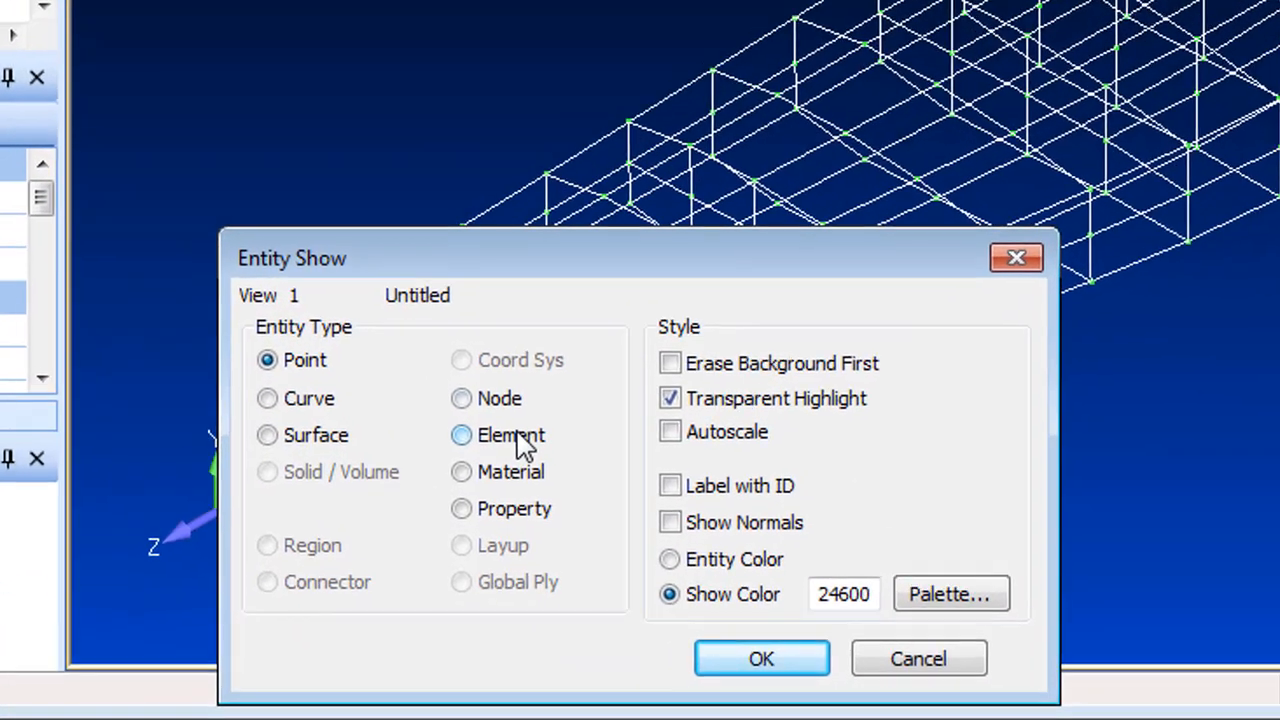
pyautogui.click(574, 564)
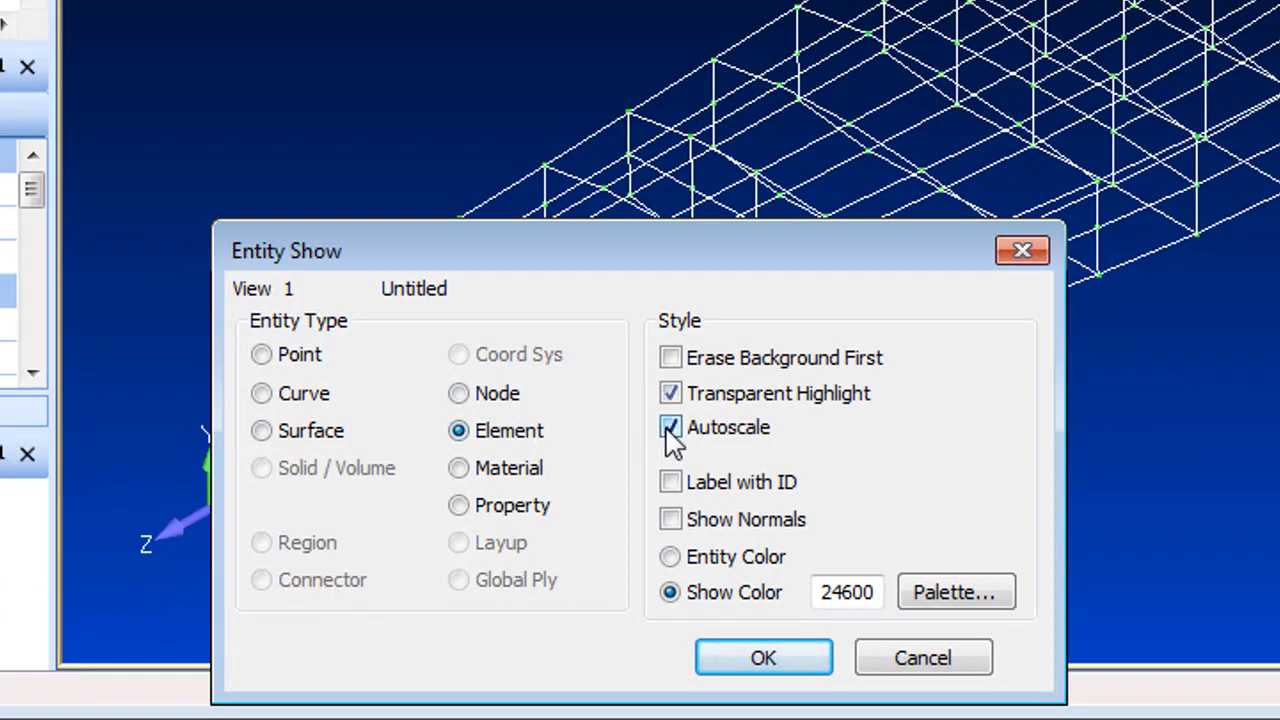
pyautogui.click(763, 657)
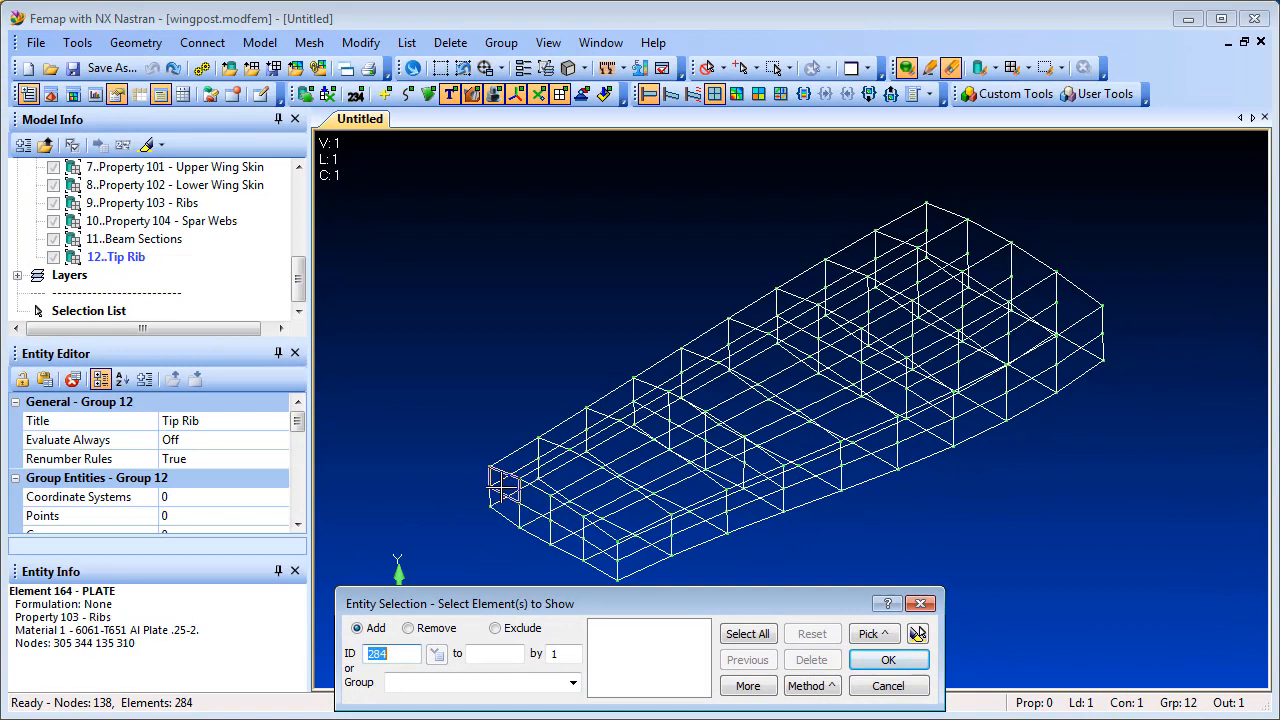
pyautogui.click(508, 488)
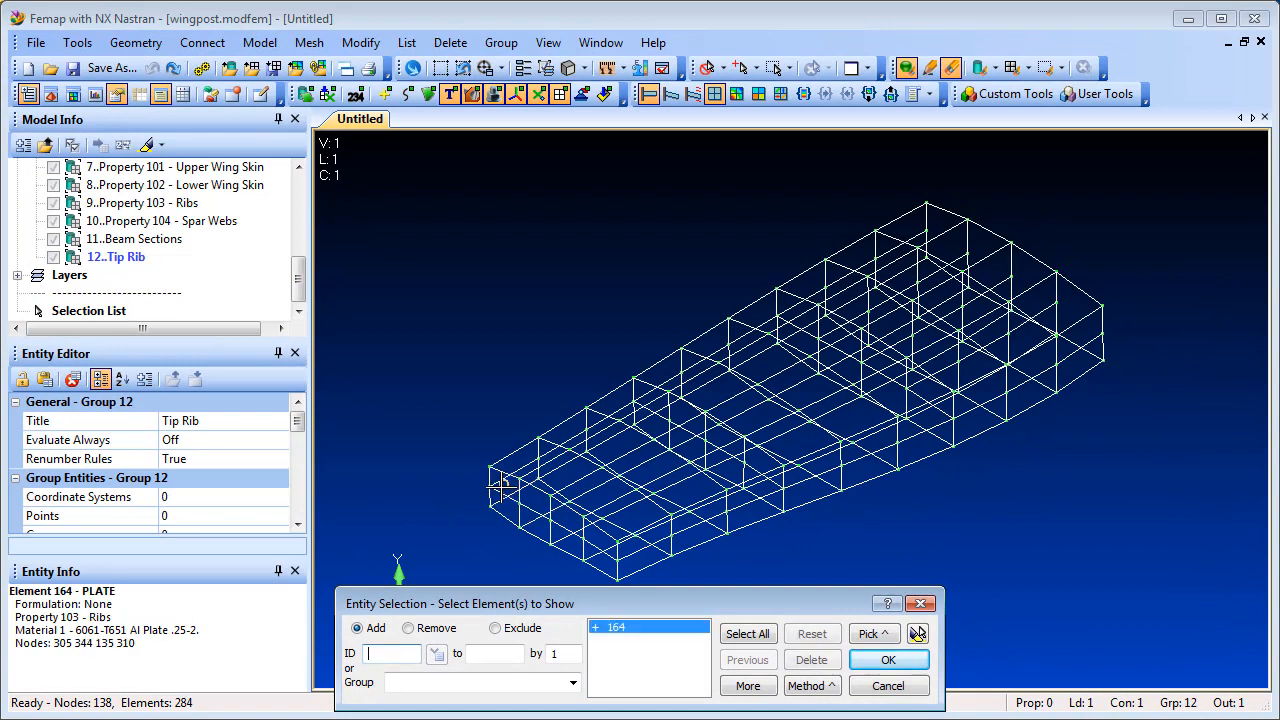
pyautogui.click(918, 636)
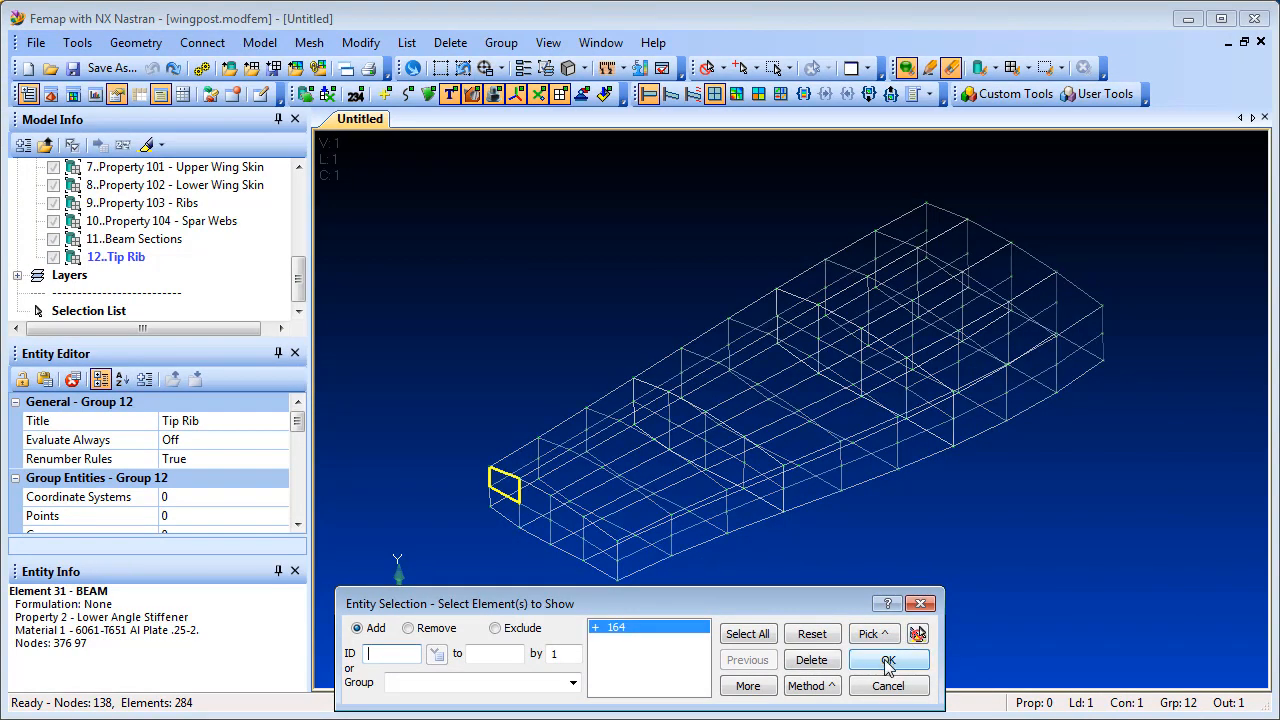
pyautogui.click(890, 660)
pyautogui.moveTo(870, 448)
pyautogui.mouseDown(button='middle')
pyautogui.moveTo(929, 414)
pyautogui.moveTo(854, 460)
pyautogui.mouseUp(button='middle')
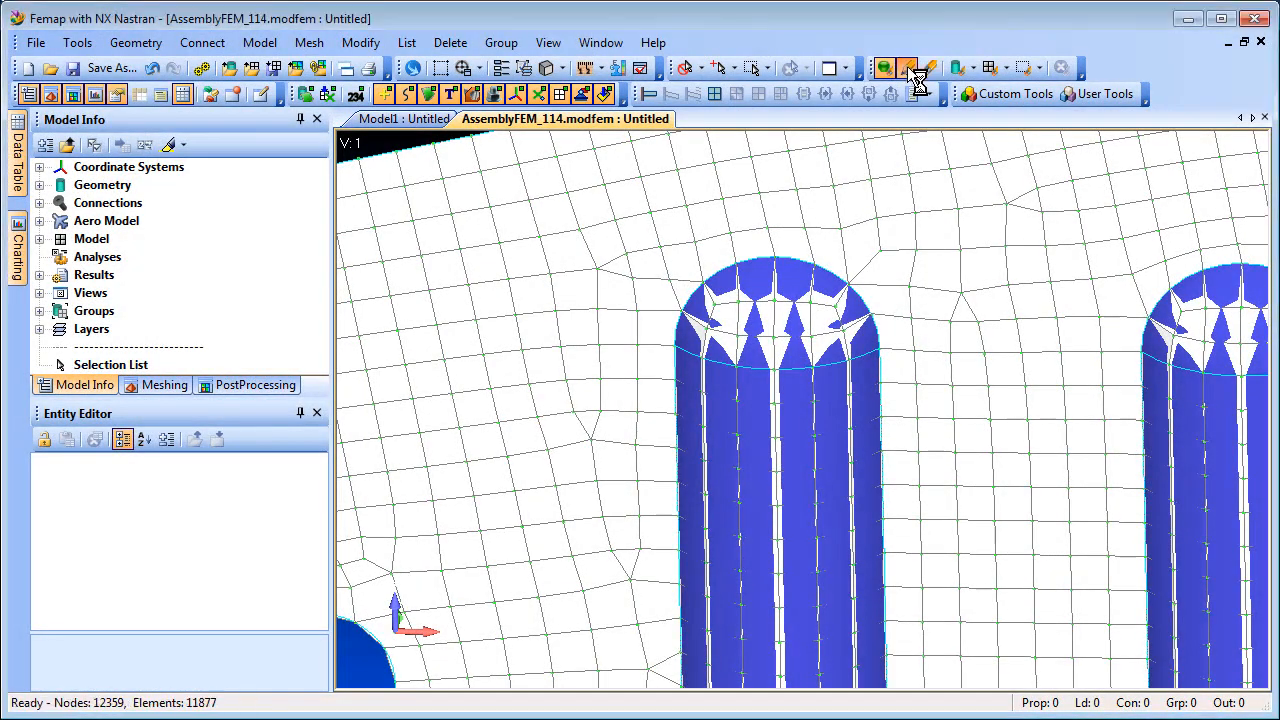
# Draw only the elements inside a four-corner polygon around the rounded end of the slot, previewing the selection before confirming
pyautogui.click(987, 69)
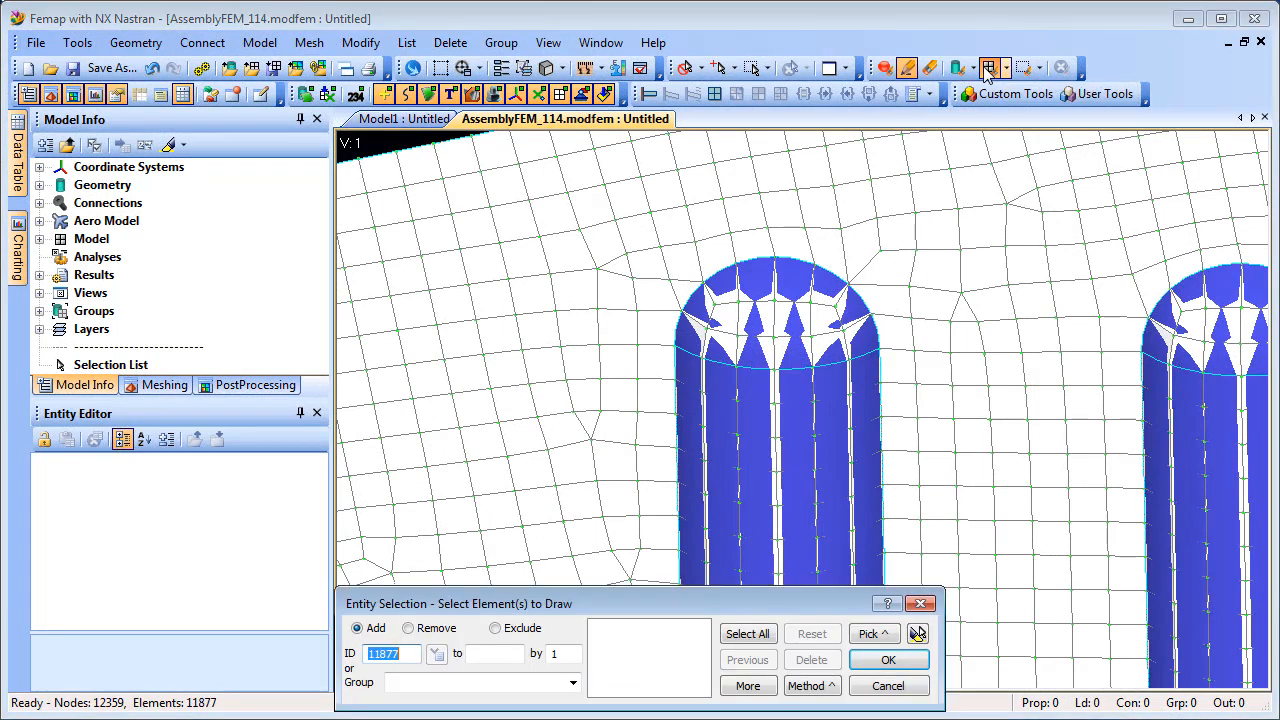
pyautogui.click(875, 637)
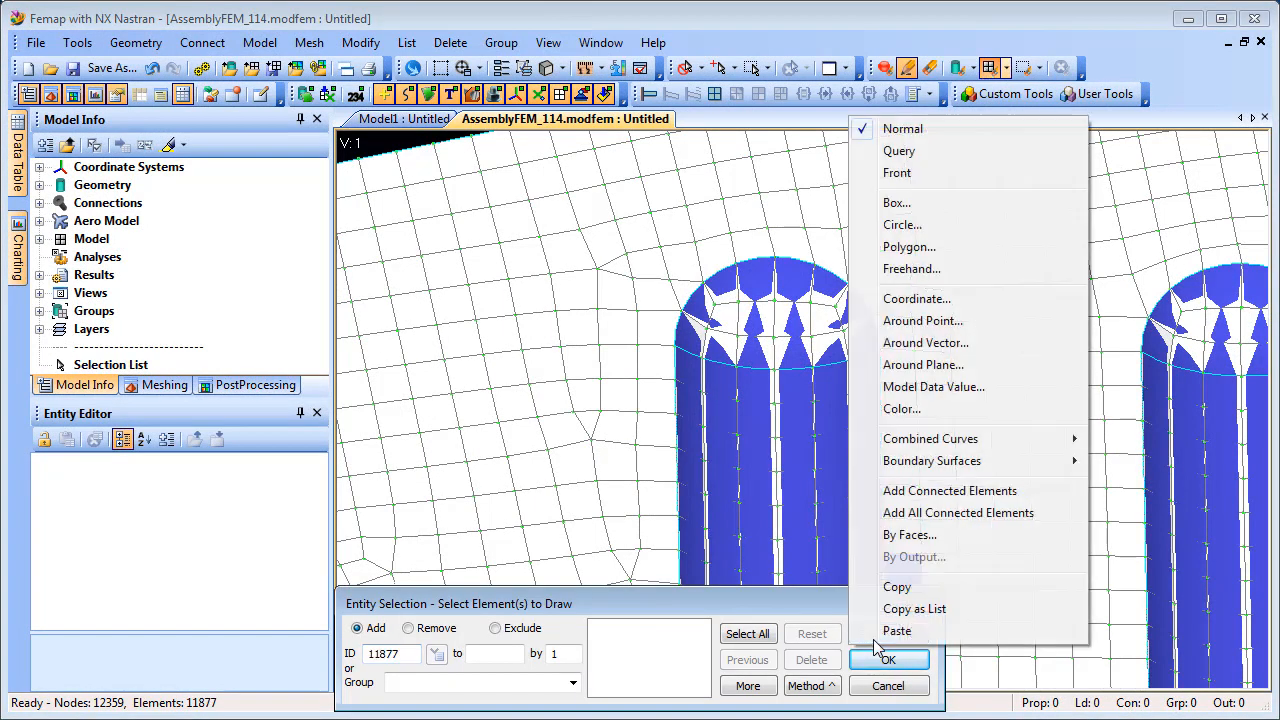
pyautogui.click(905, 247)
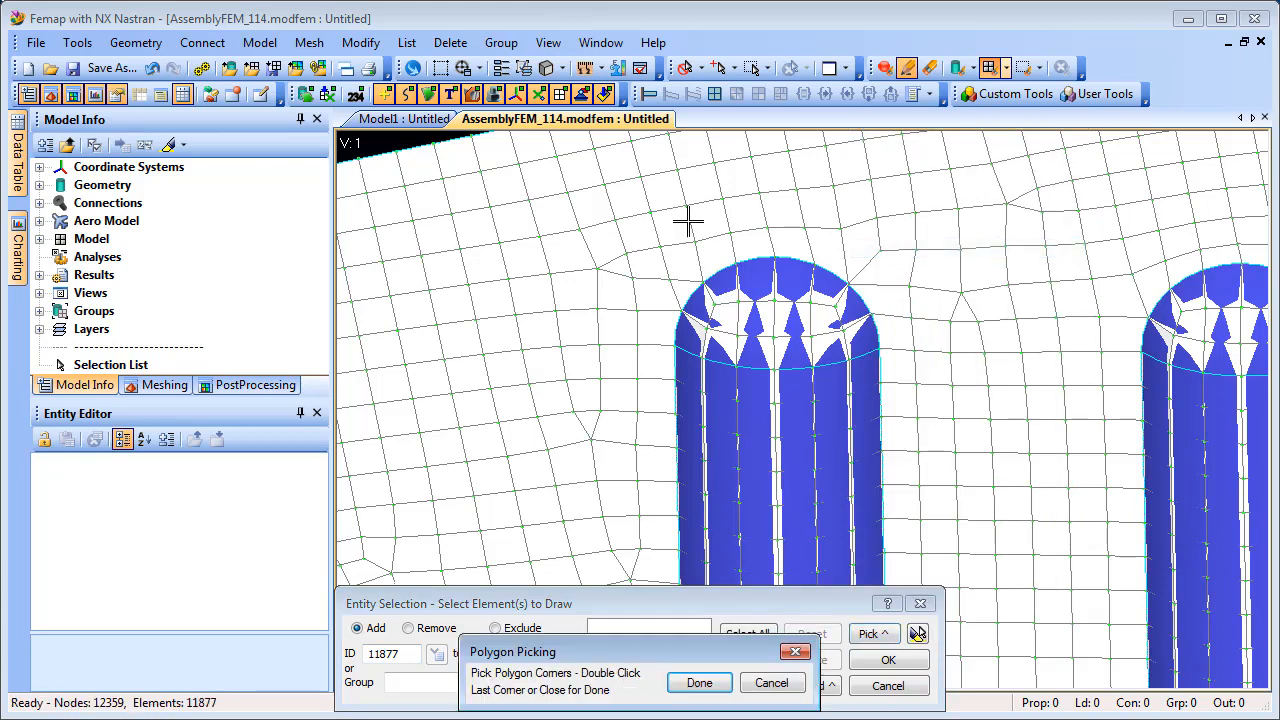
pyautogui.click(641, 222)
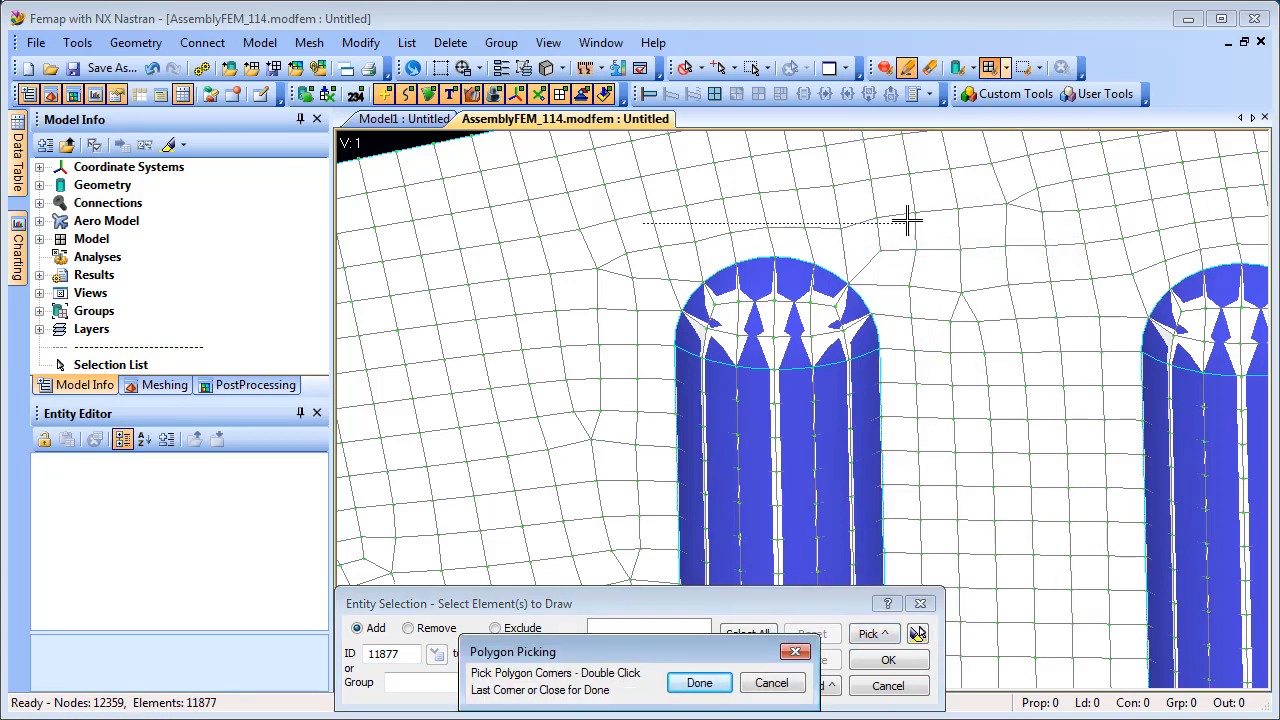
pyautogui.click(908, 207)
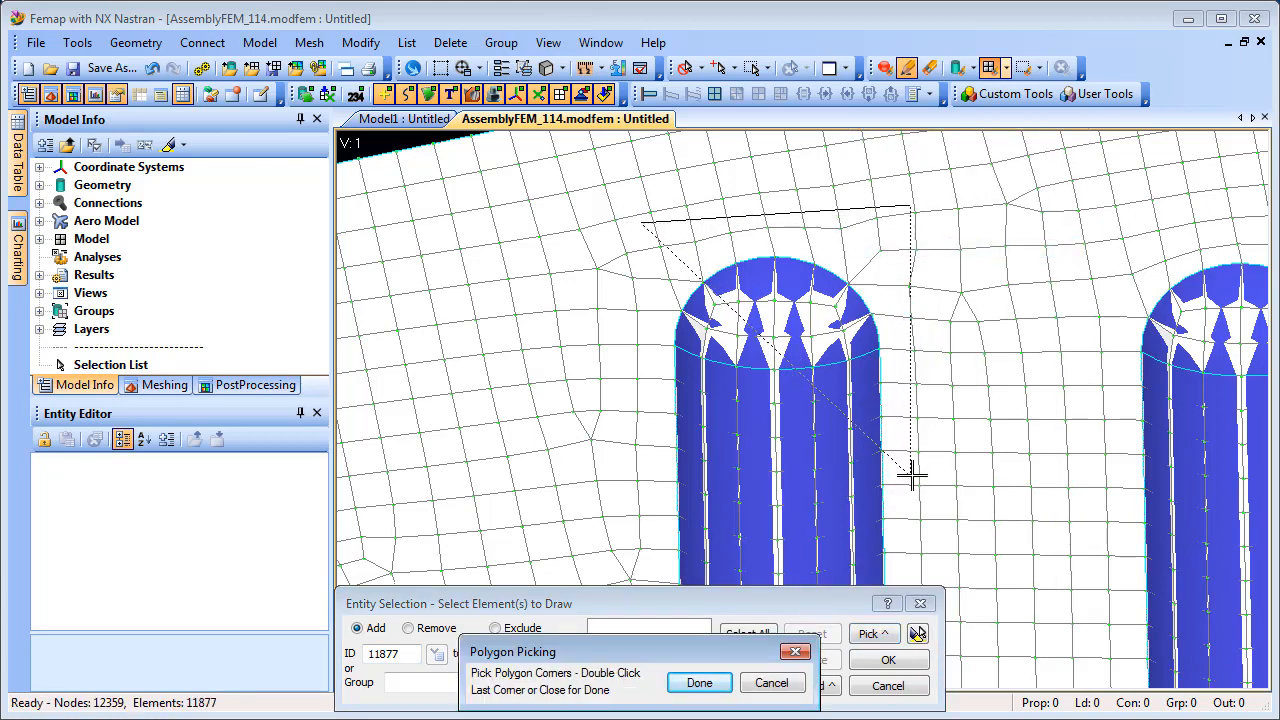
pyautogui.click(911, 476)
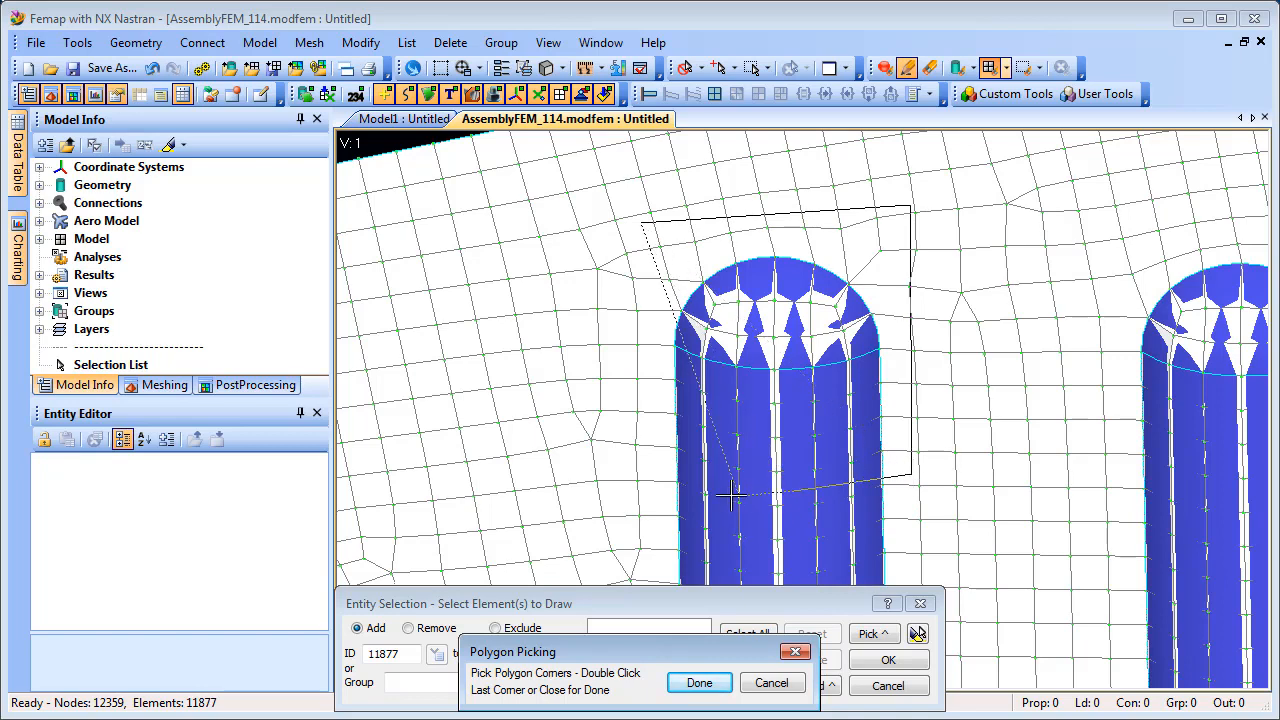
pyautogui.doubleClick(620, 460)
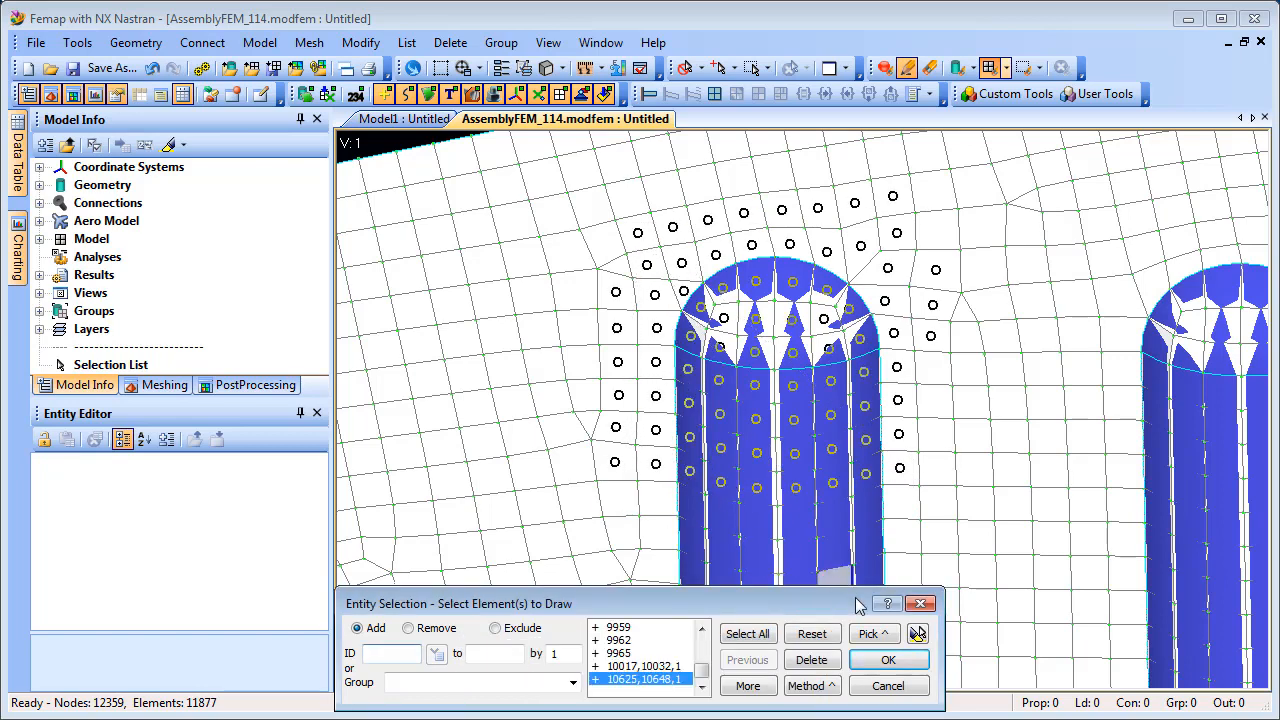
pyautogui.click(918, 634)
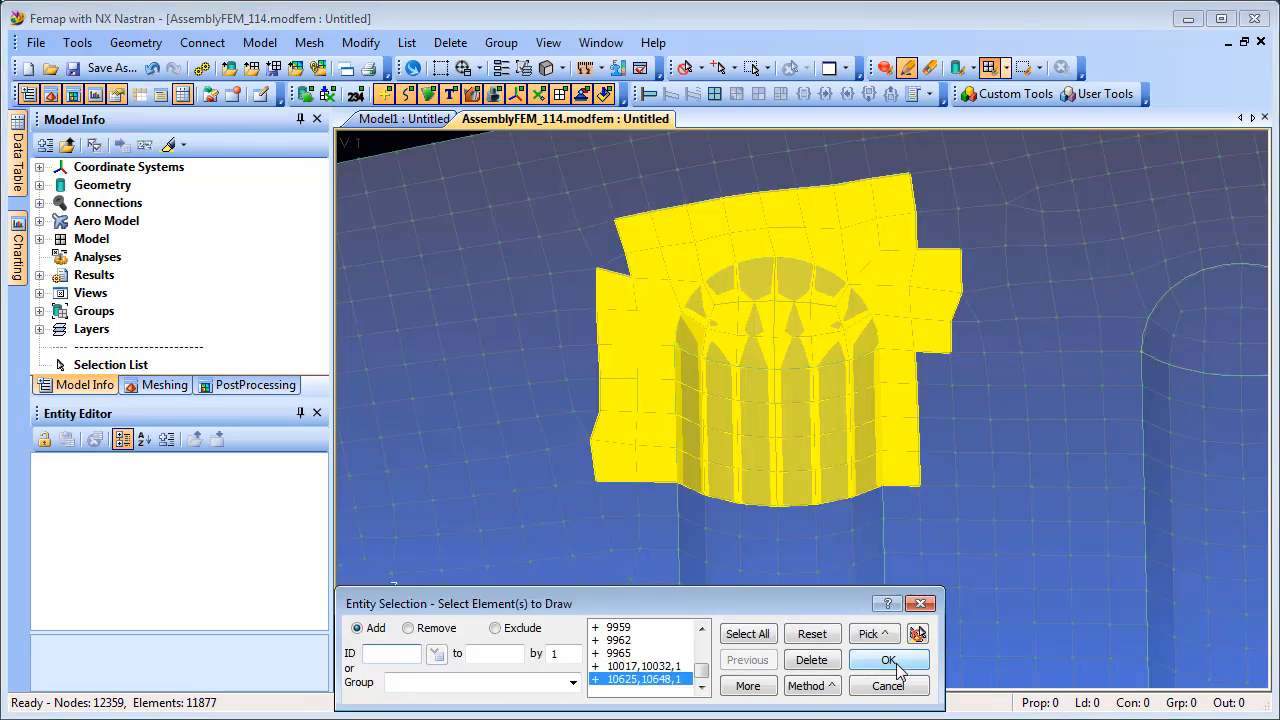
pyautogui.click(890, 662)
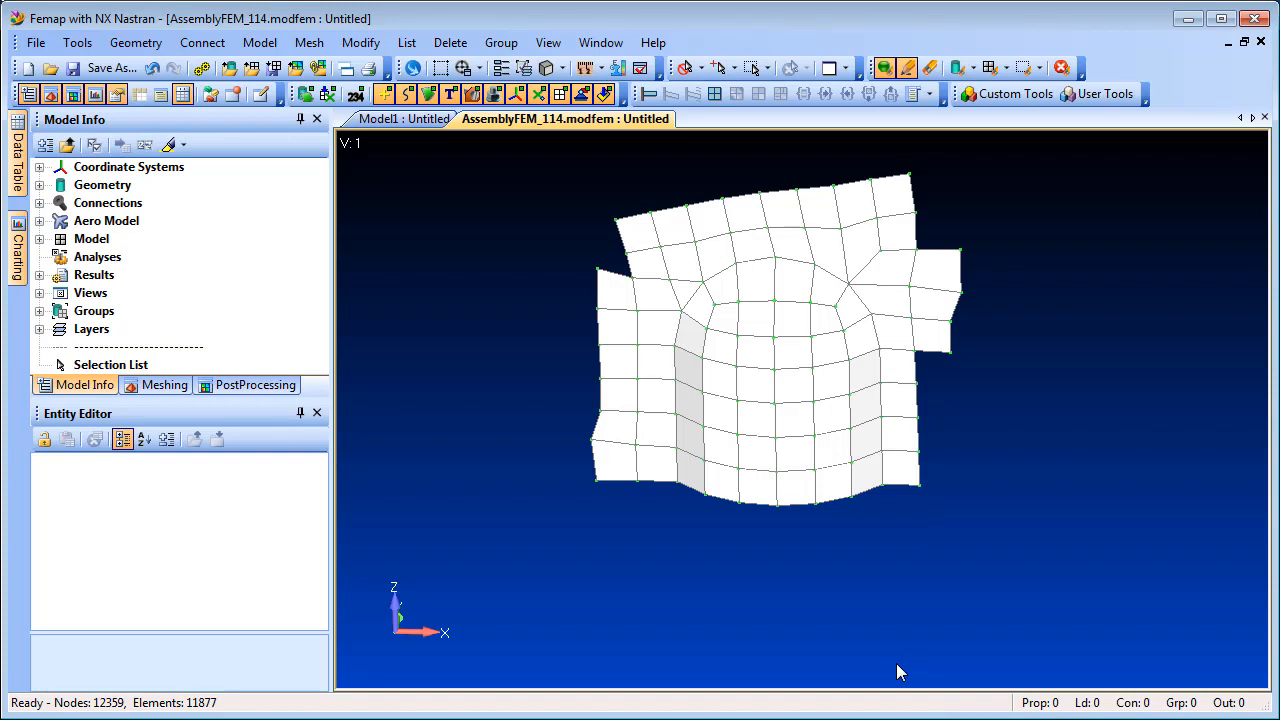
# Turn off Draw Mode Select From All and reduce the drawn elements to the slot's own with a polygon pick, previewing the selection first
pyautogui.click(1041, 68)
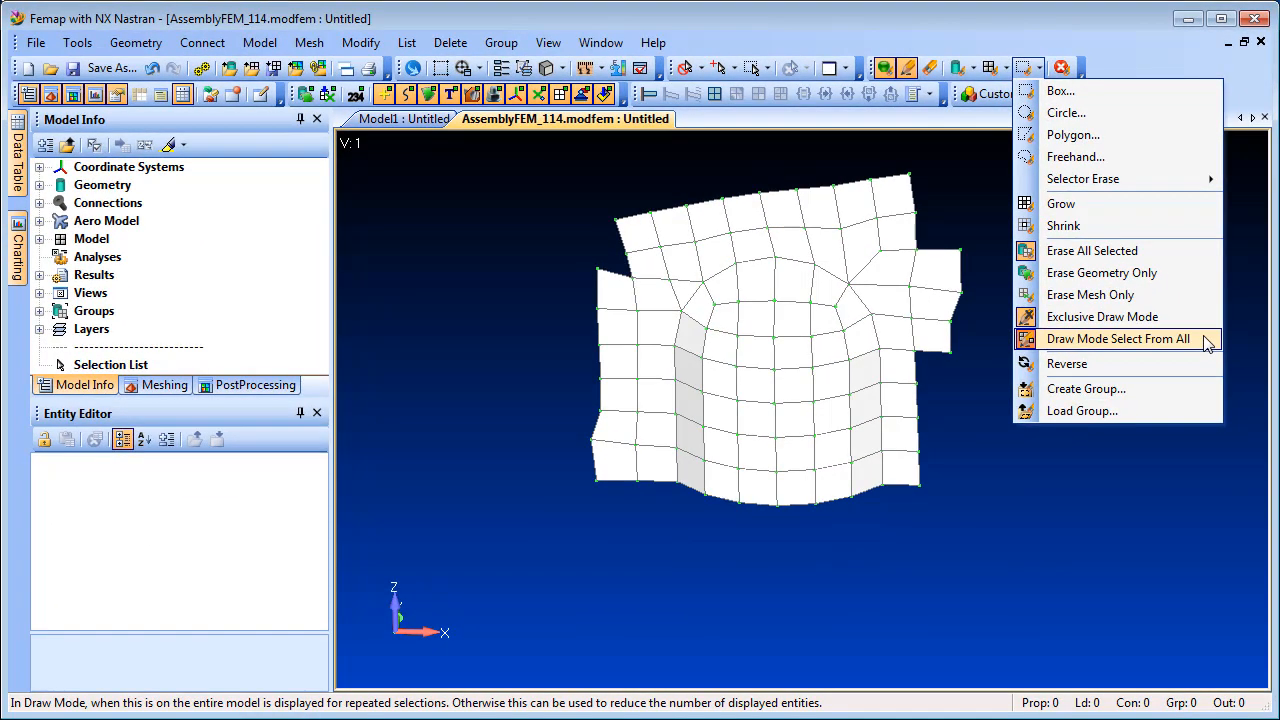
pyautogui.click(1207, 342)
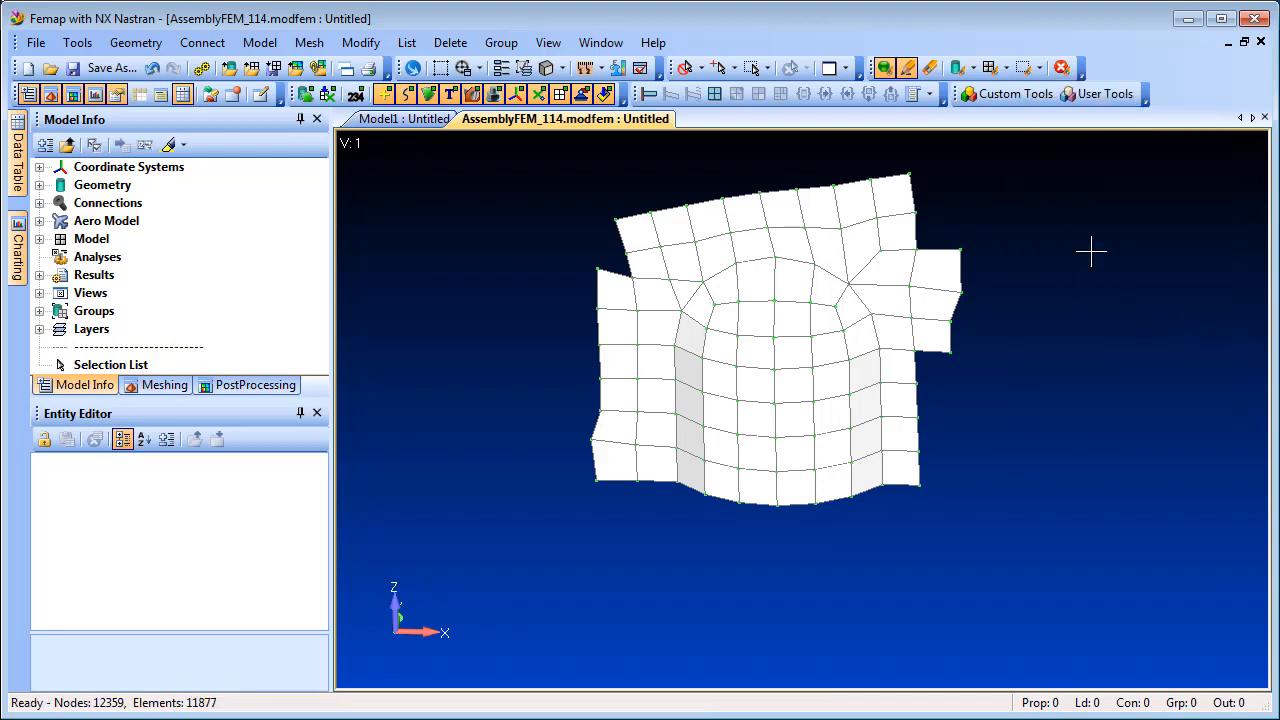
pyautogui.click(988, 70)
pyautogui.click(878, 636)
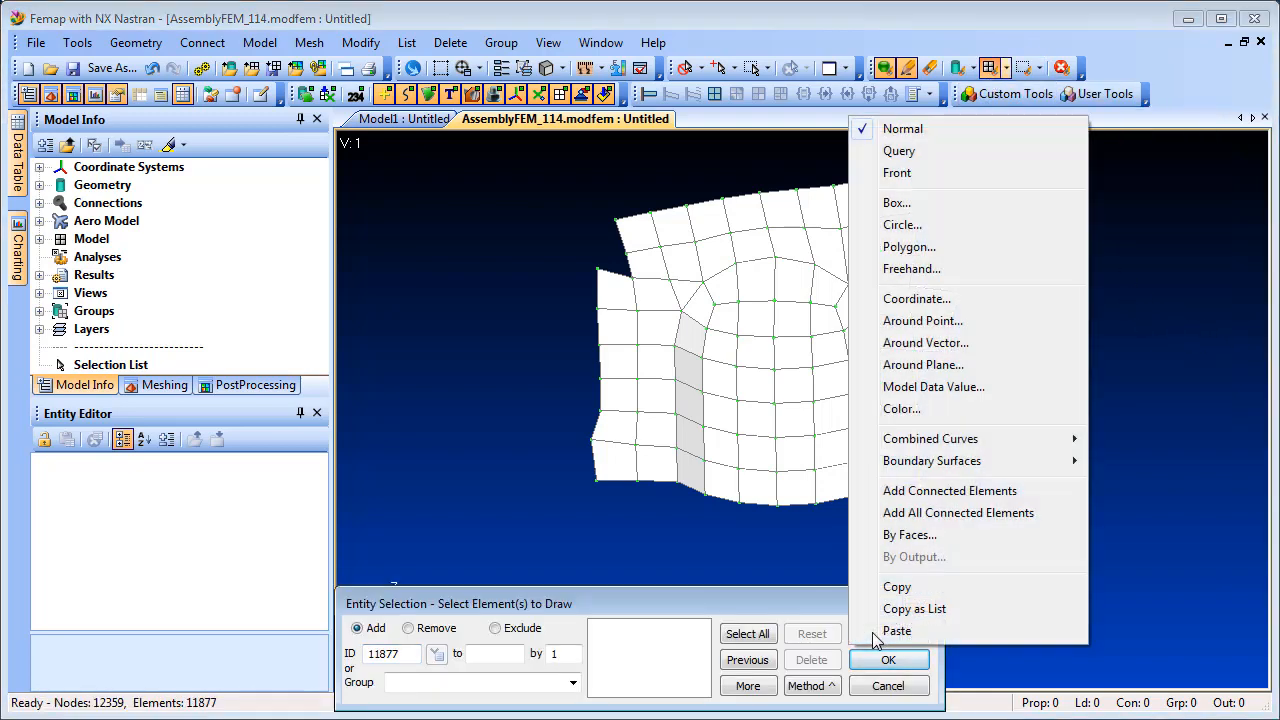
pyautogui.click(940, 250)
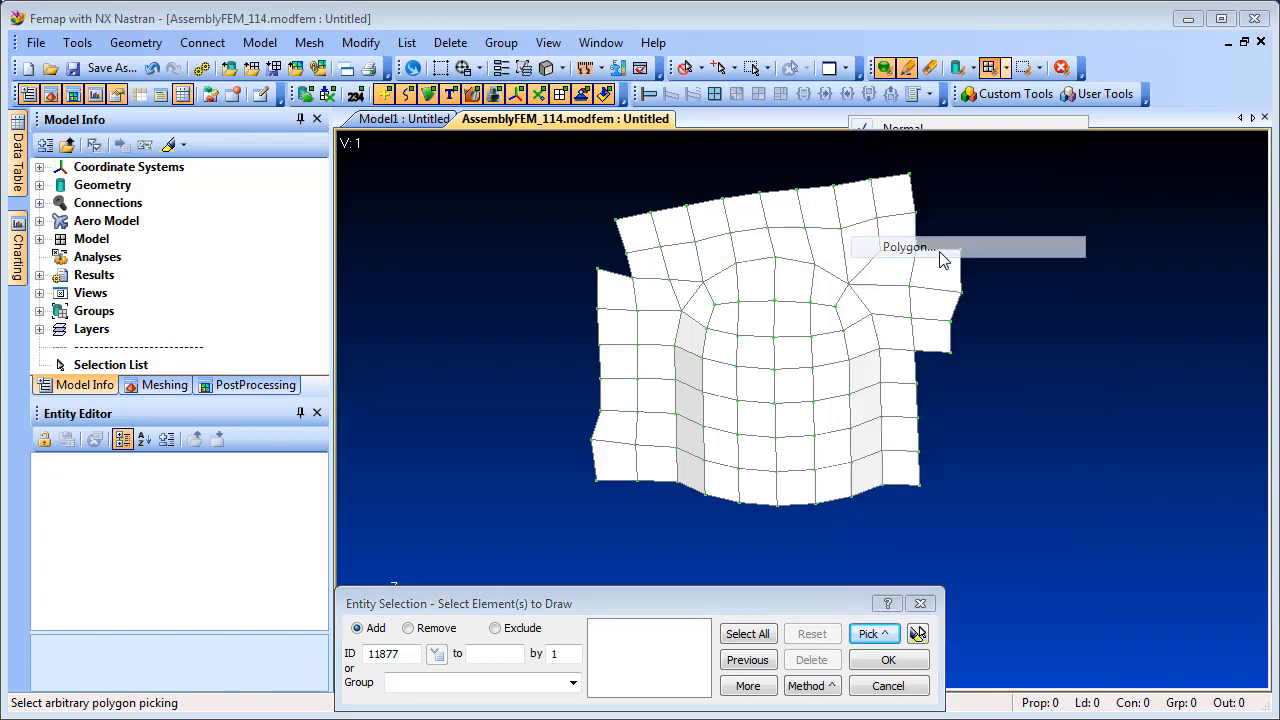
pyautogui.click(695, 512)
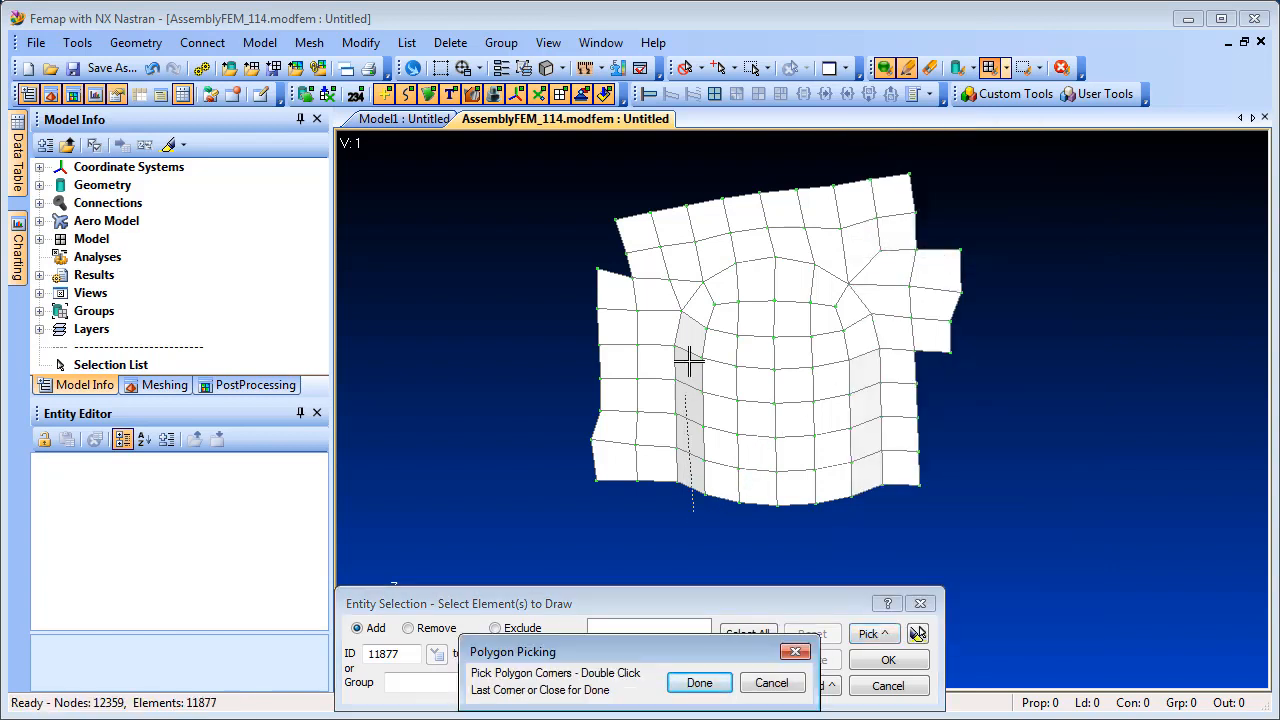
pyautogui.click(695, 311)
pyautogui.click(757, 281)
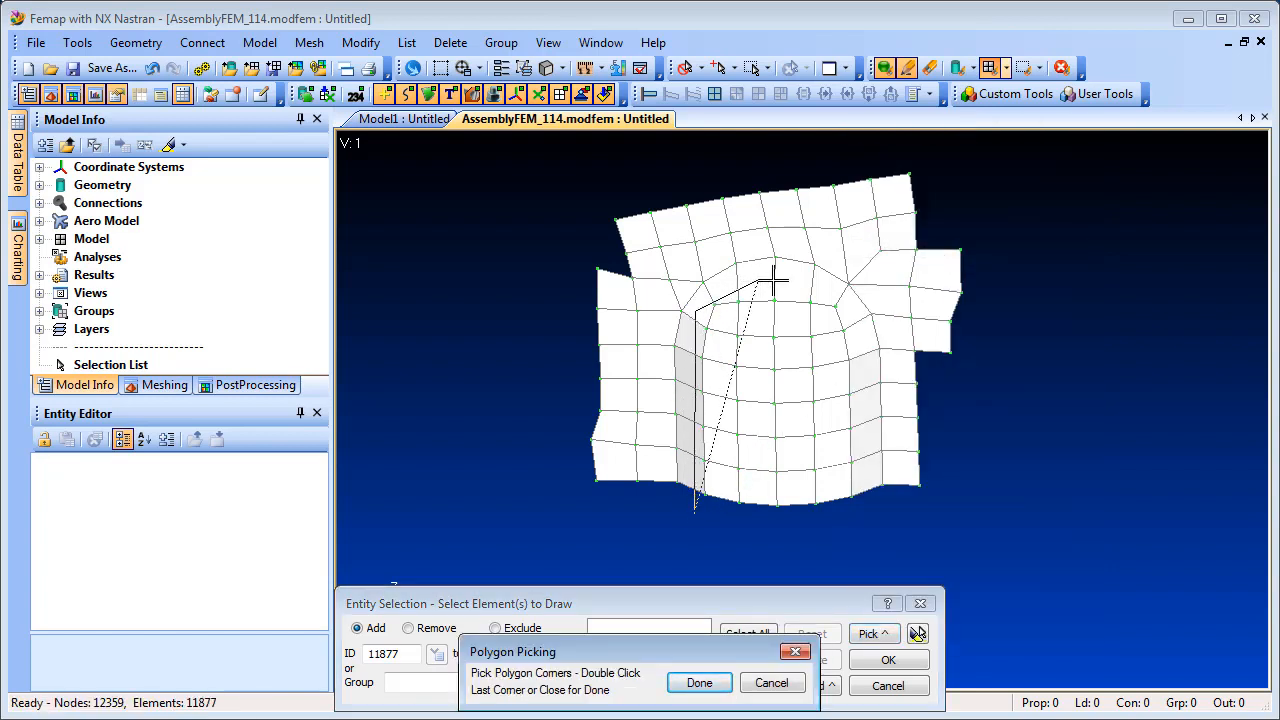
pyautogui.click(831, 290)
pyautogui.click(870, 365)
pyautogui.doubleClick(873, 524)
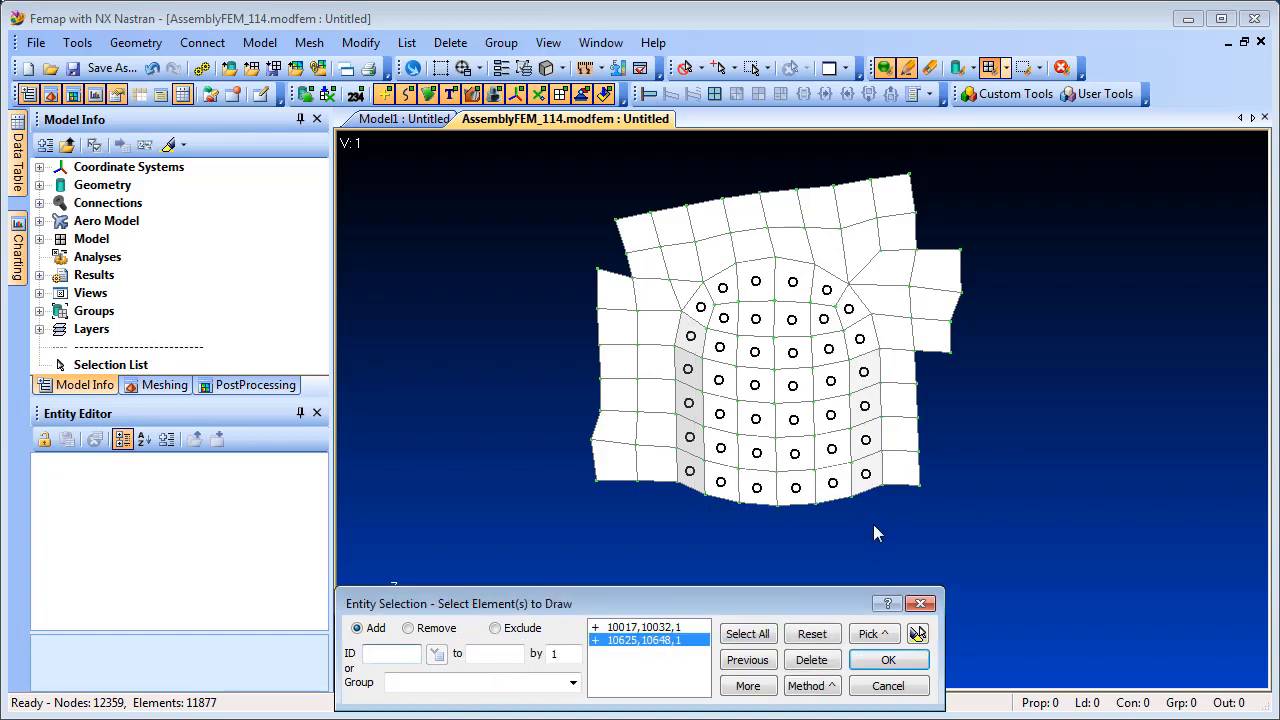
pyautogui.click(917, 634)
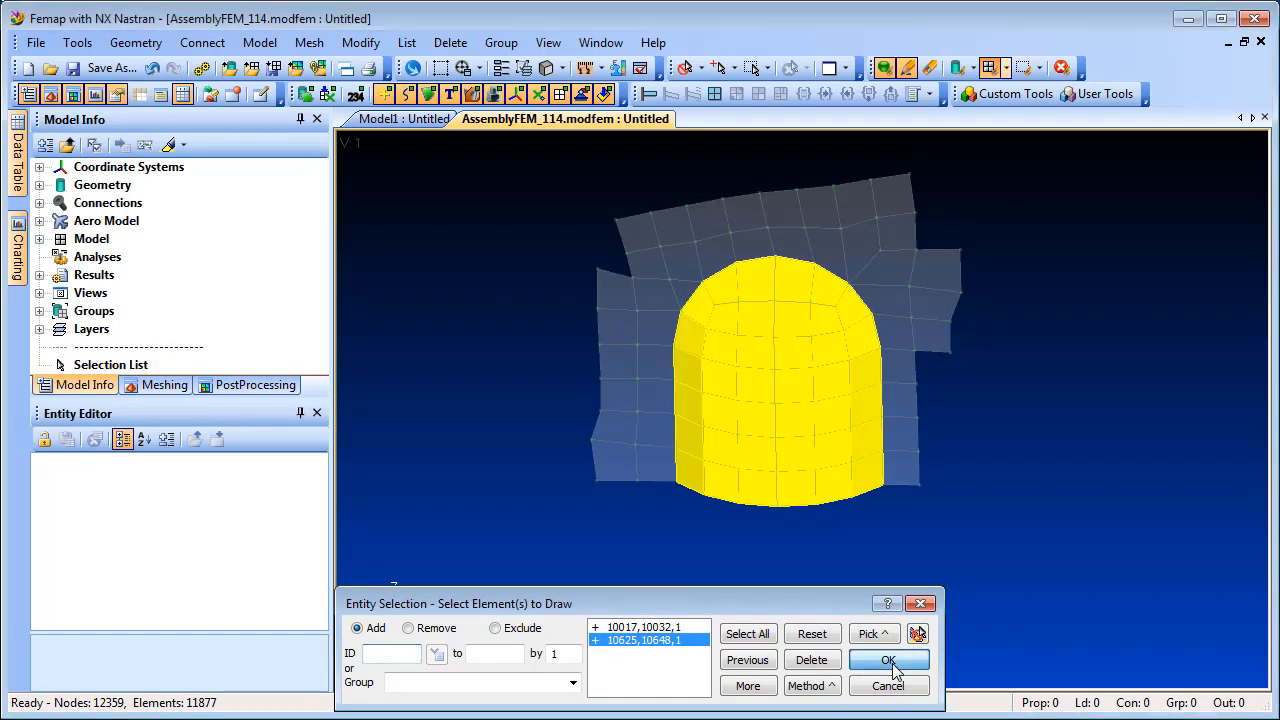
pyautogui.click(888, 660)
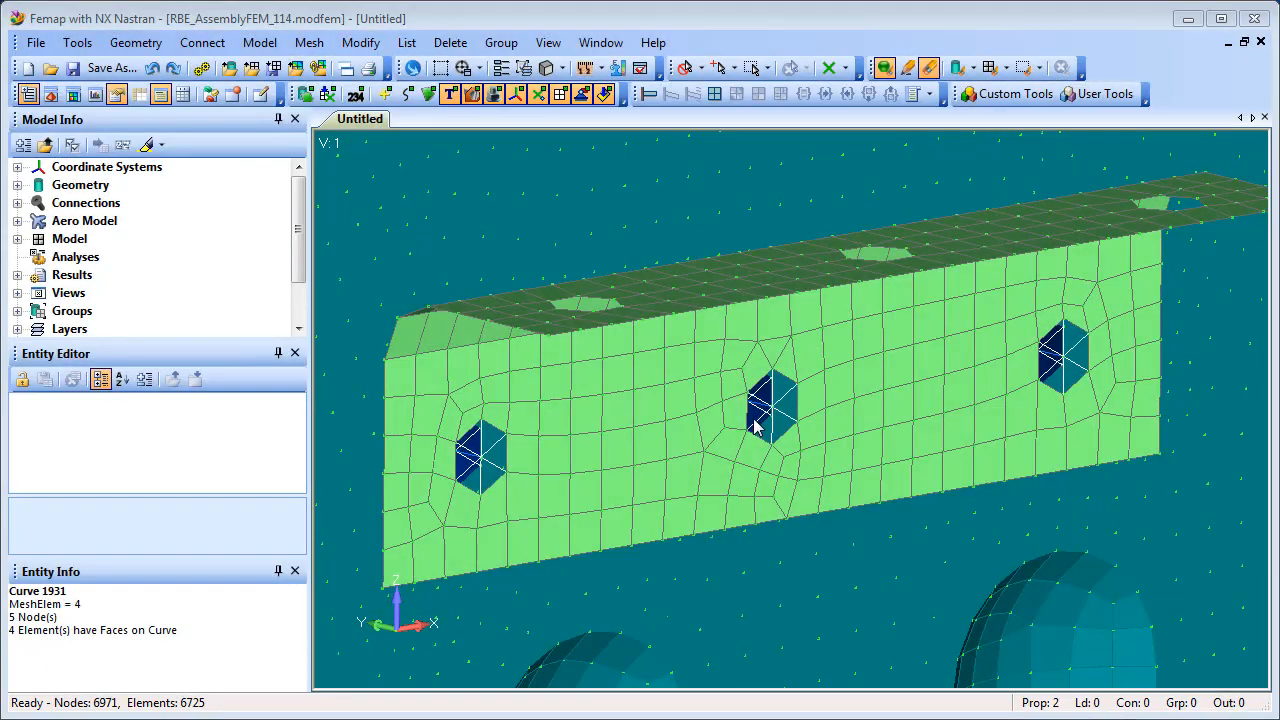
# Increase the mesh sizing by one element on each edge curve of the bracket's middle hole, using Mesh Sizing in the Meshing Toolbox
pyautogui.click(440, 67)
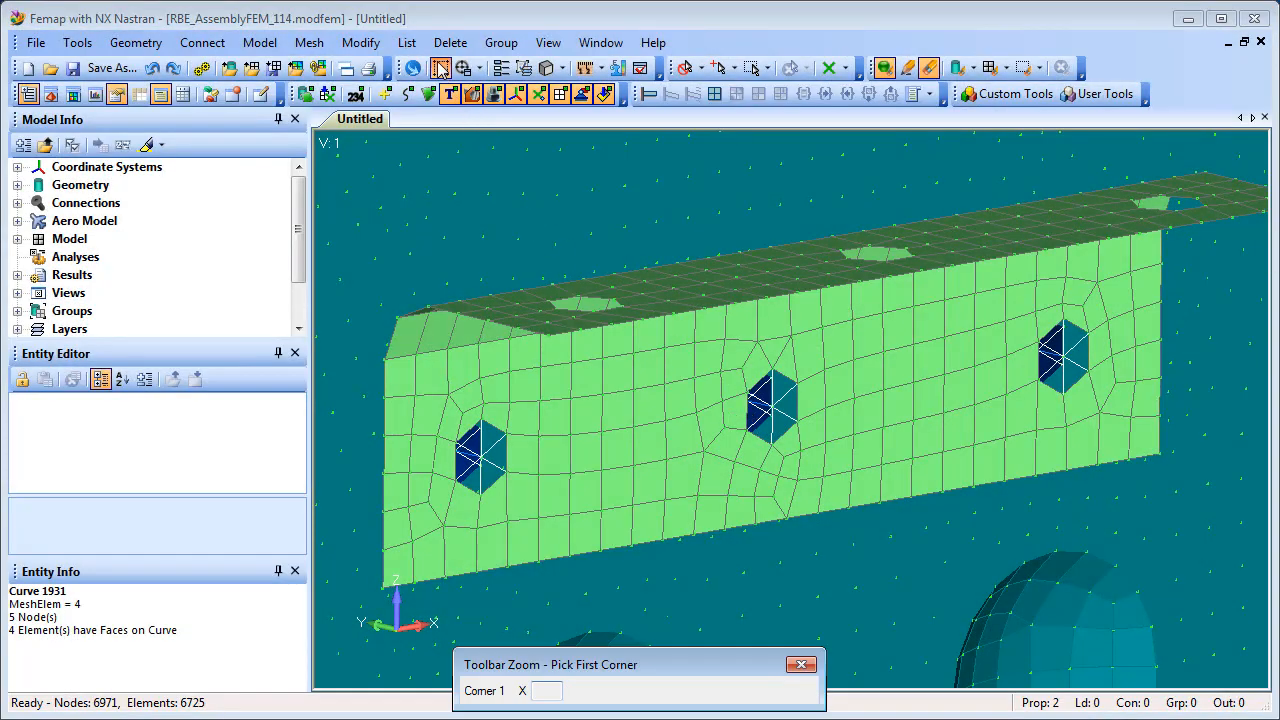
pyautogui.click(717, 340)
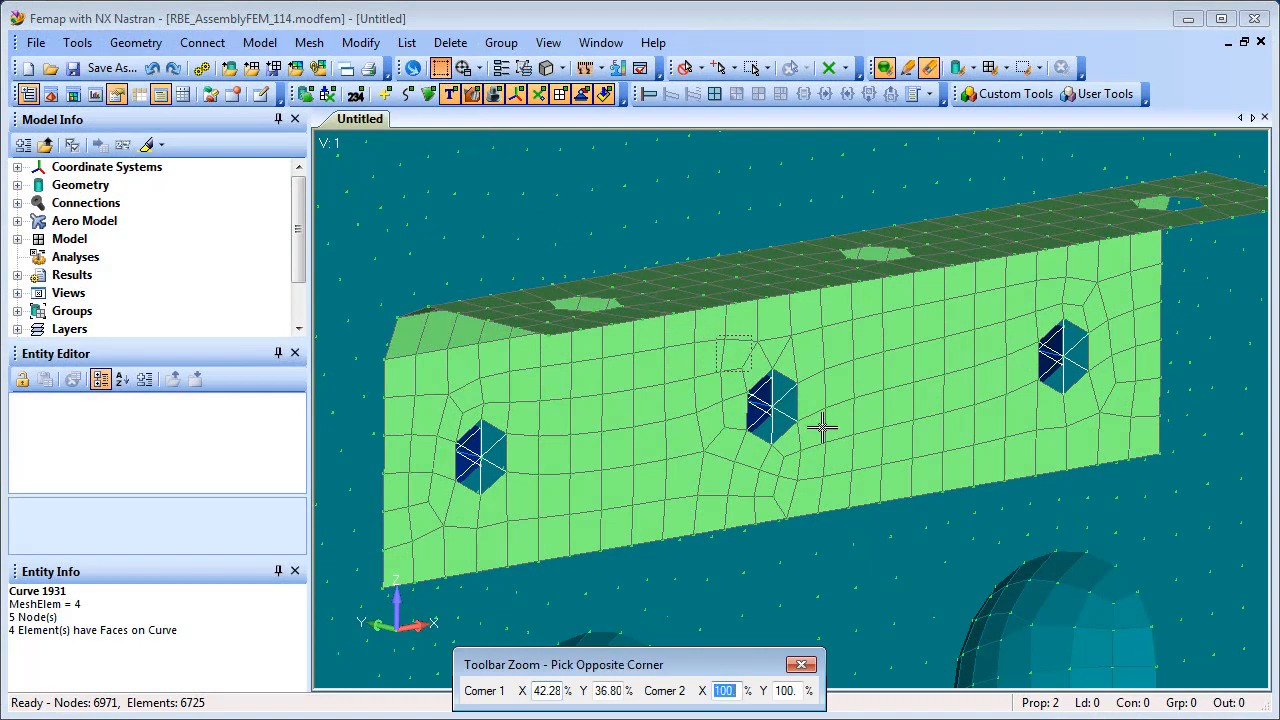
pyautogui.click(835, 480)
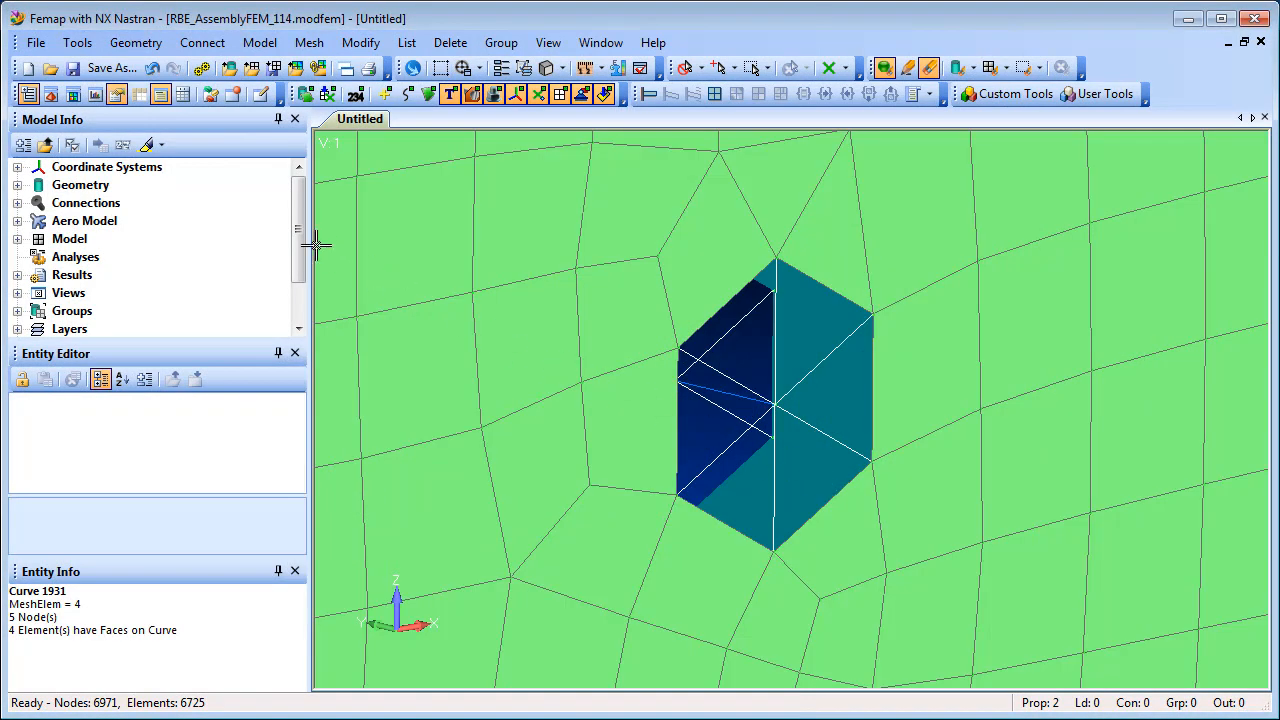
pyautogui.click(52, 94)
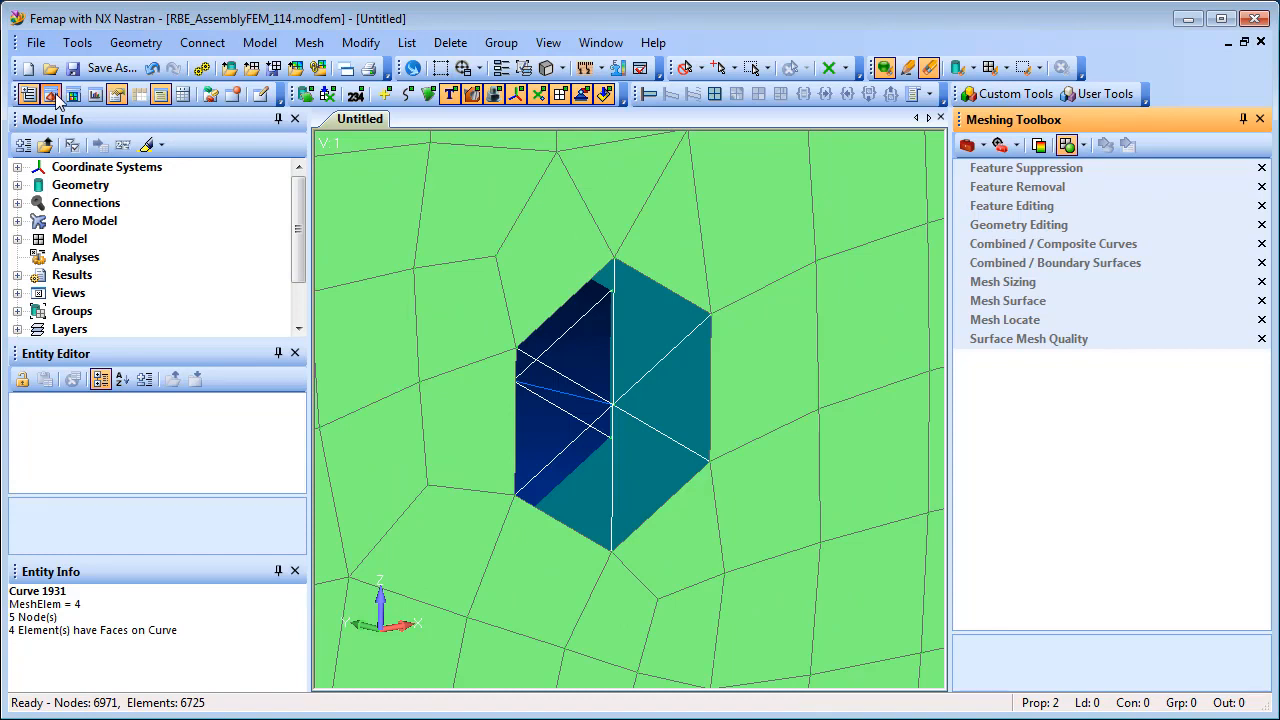
pyautogui.click(1024, 285)
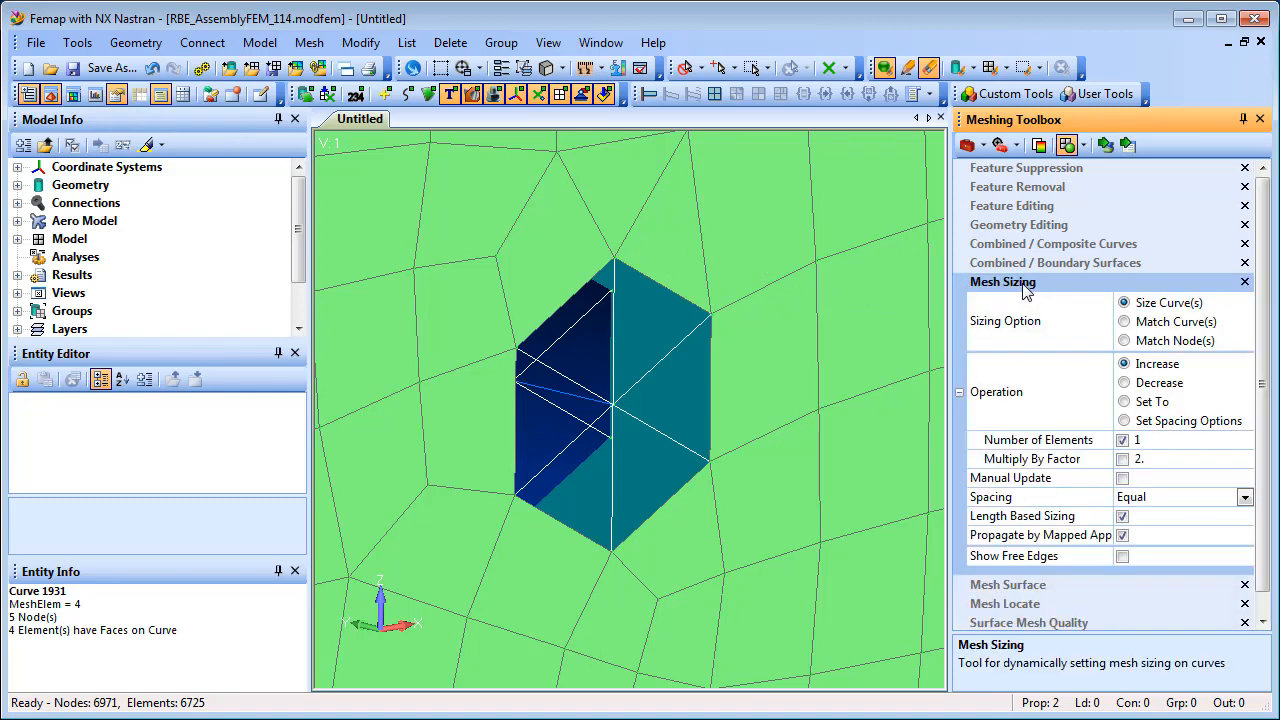
pyautogui.click(1105, 146)
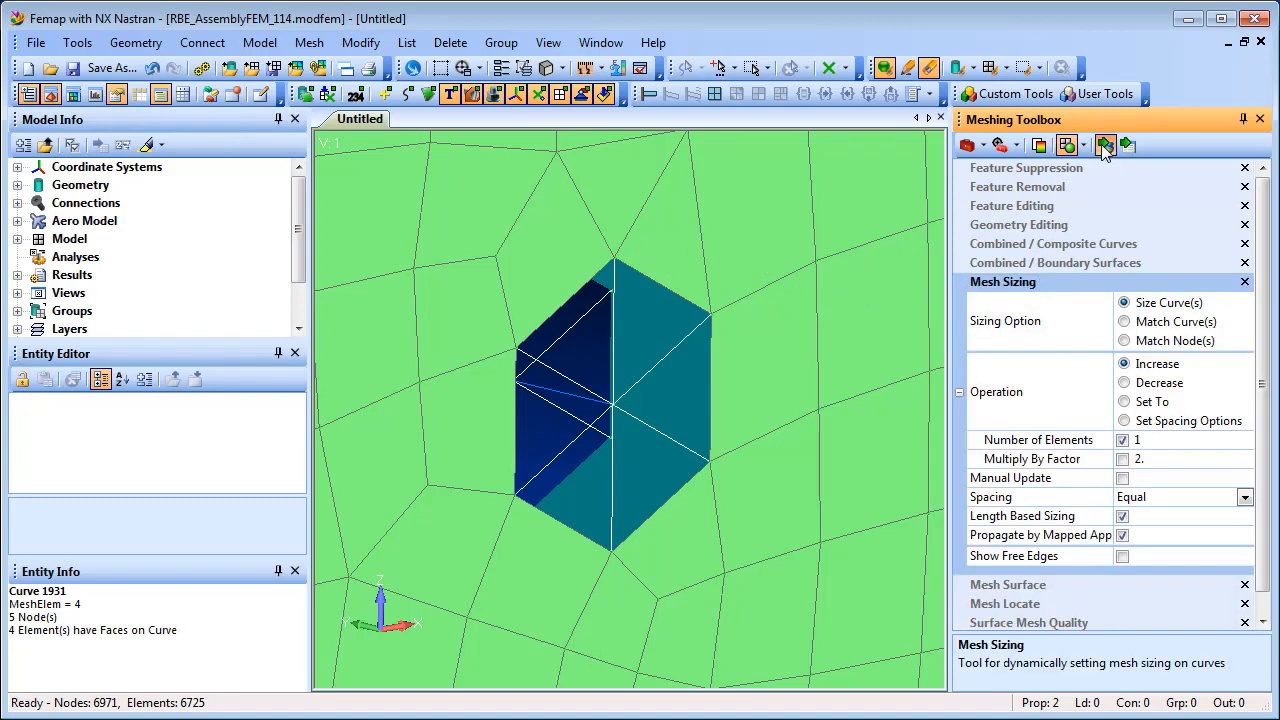
pyautogui.click(728, 363)
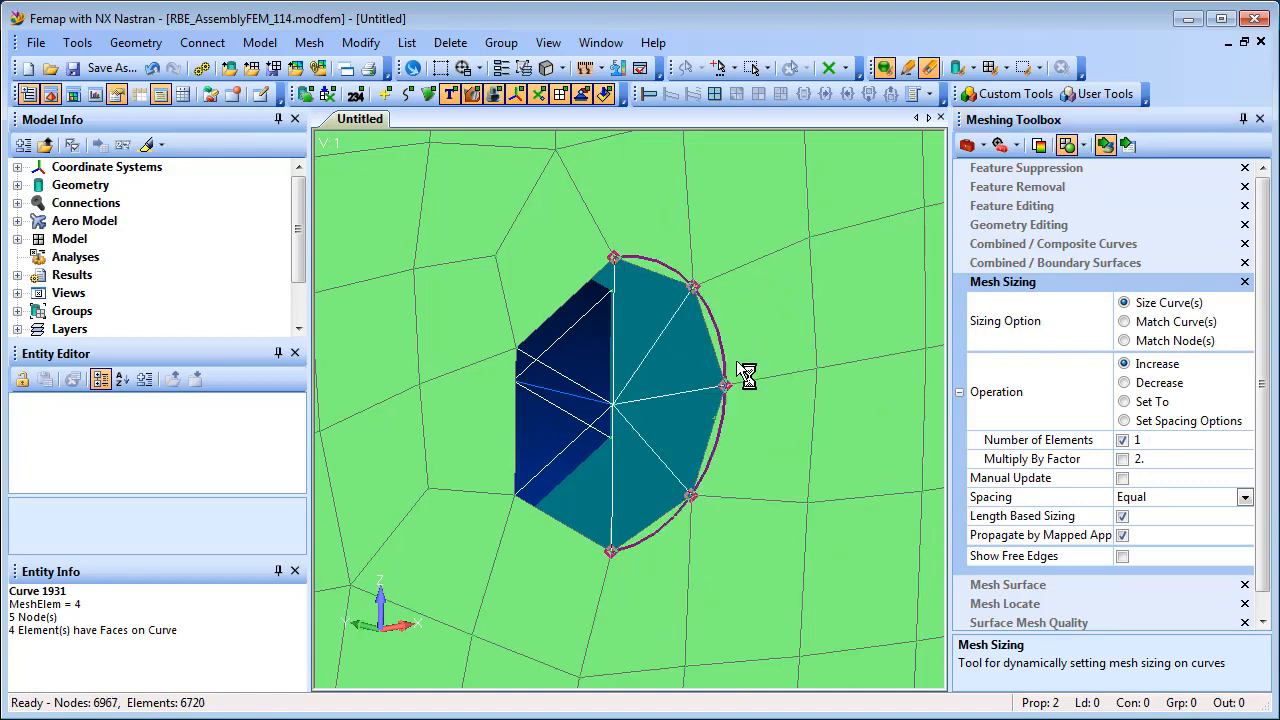
pyautogui.click(515, 418)
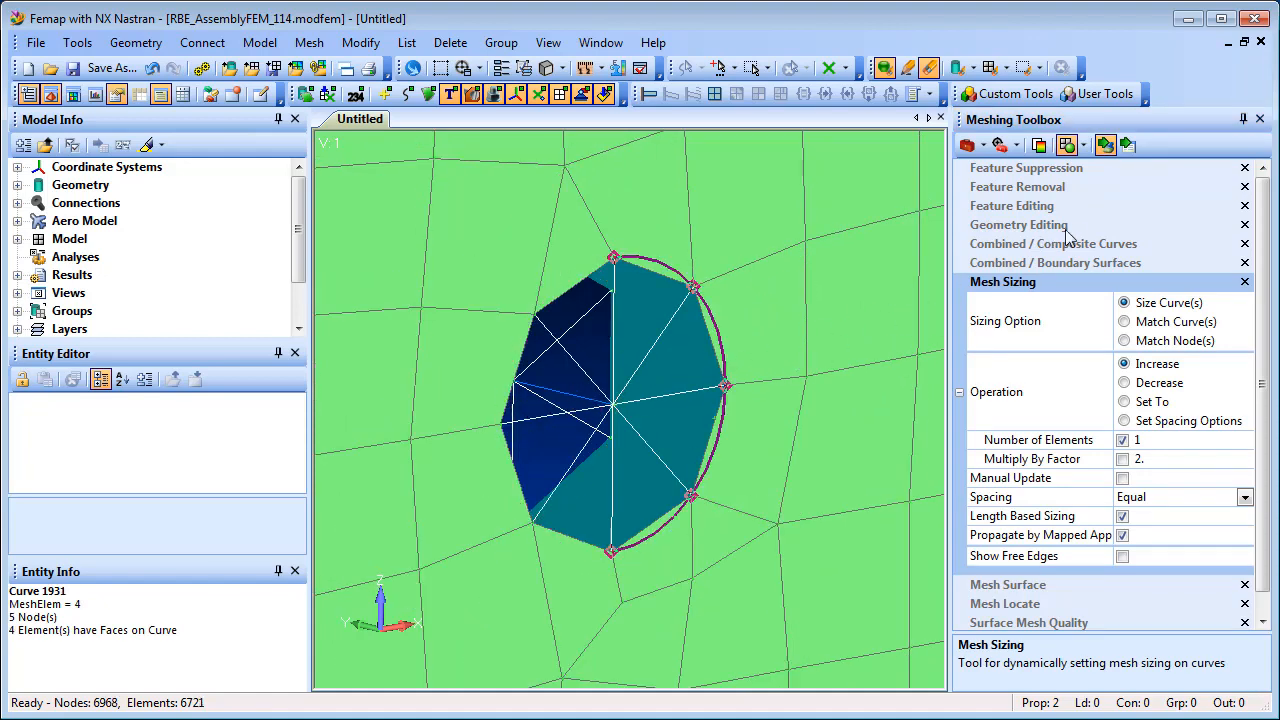
# Apply the Pad geometry editing operation to the edge of the bracket's middle hole
pyautogui.click(1085, 228)
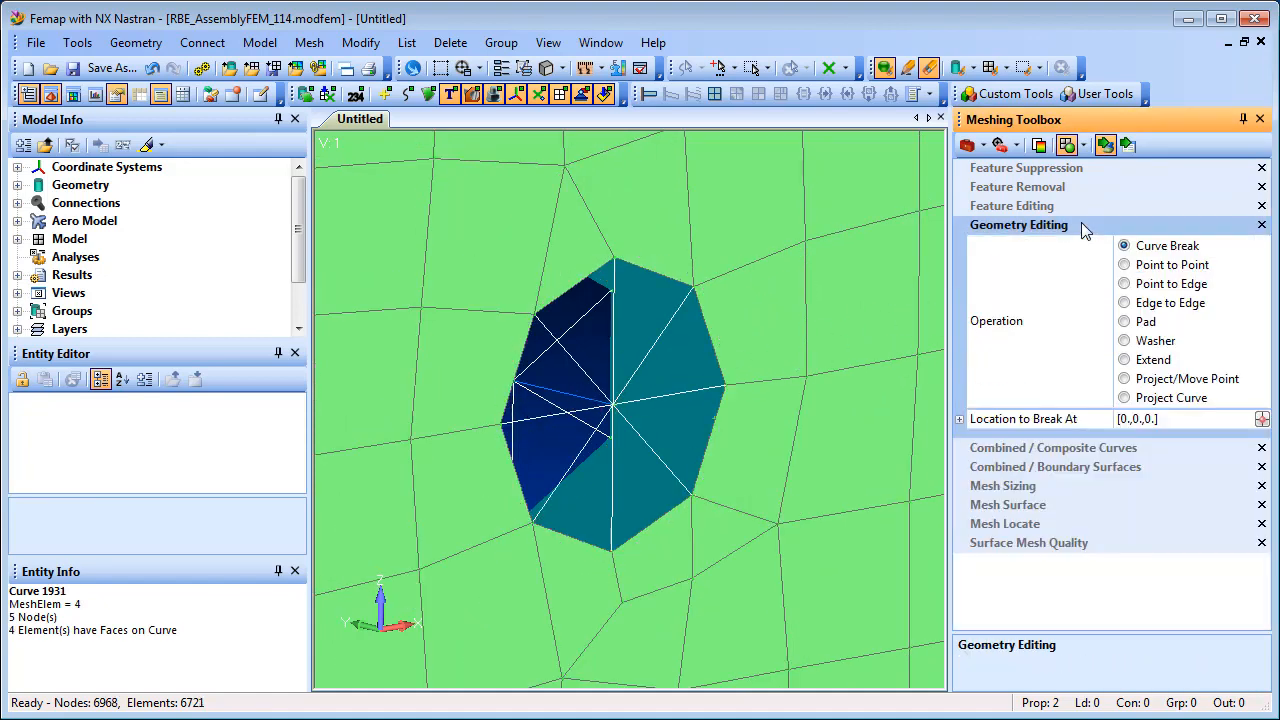
pyautogui.click(1137, 324)
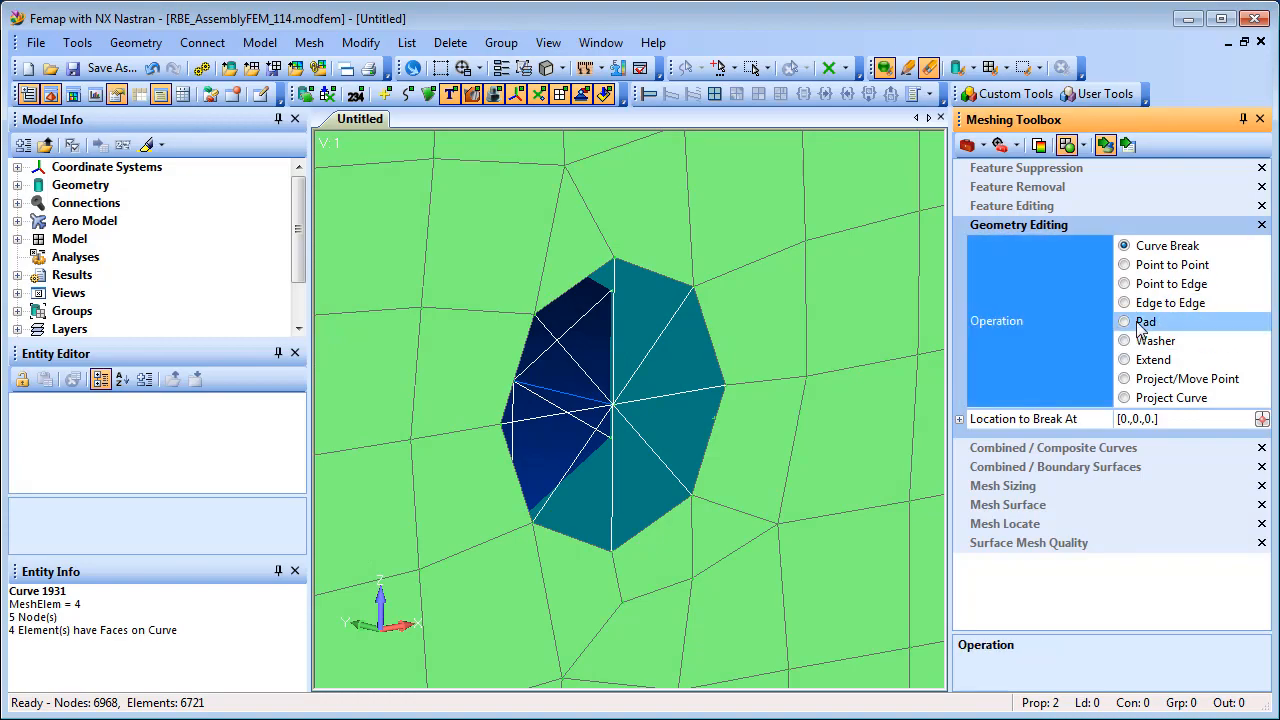
pyautogui.click(764, 390)
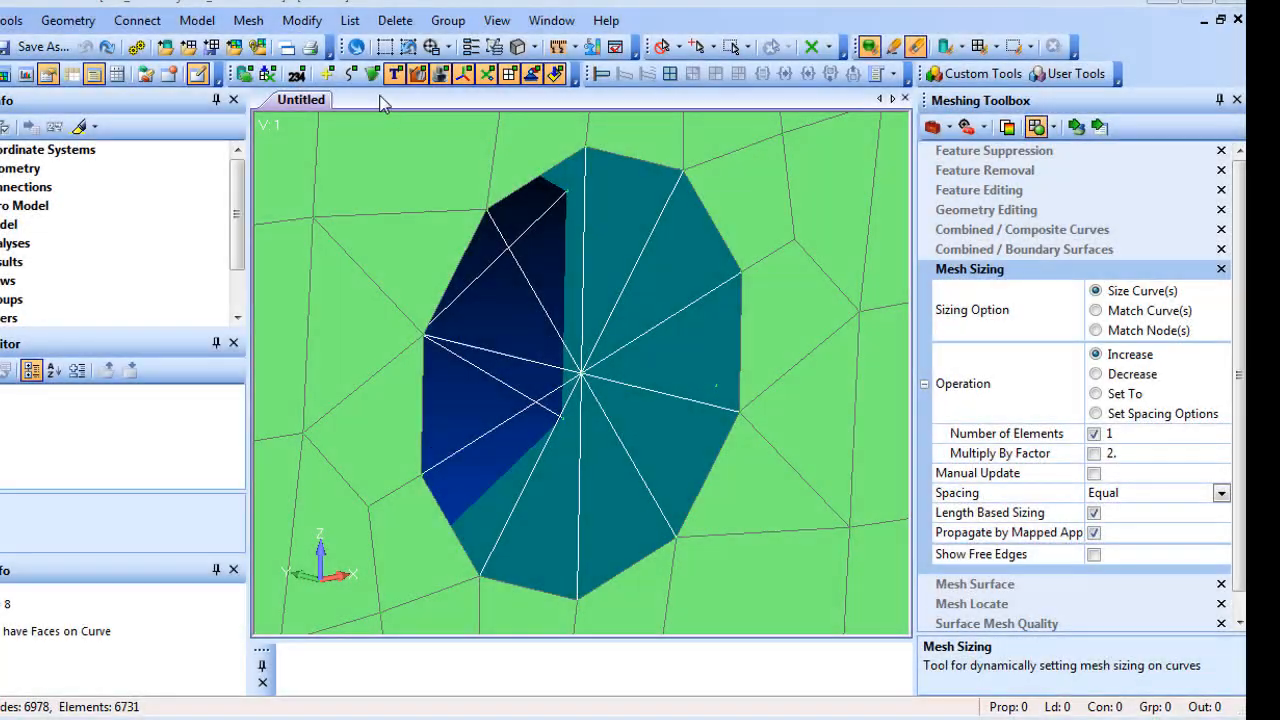
# Edit the RBE2 rigid element at the hole's center to remove dependent nodes 6990 and 6982
pyautogui.click(308, 22)
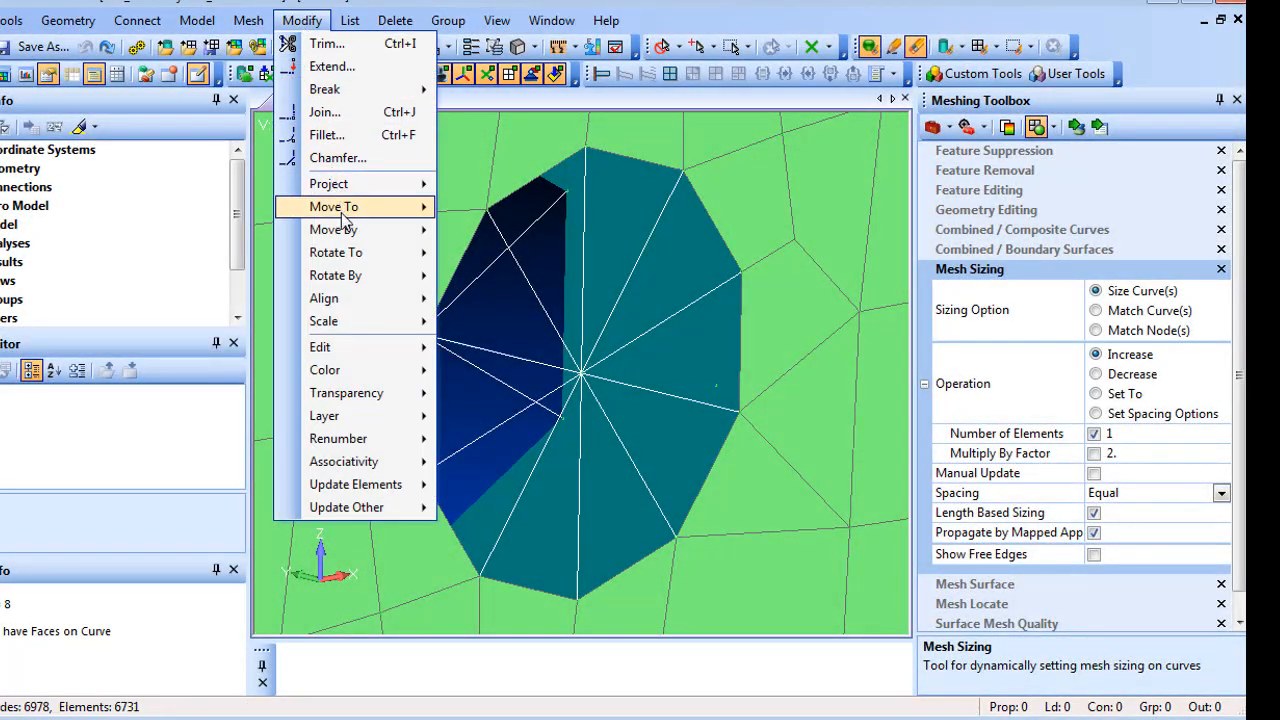
pyautogui.moveTo(344, 353)
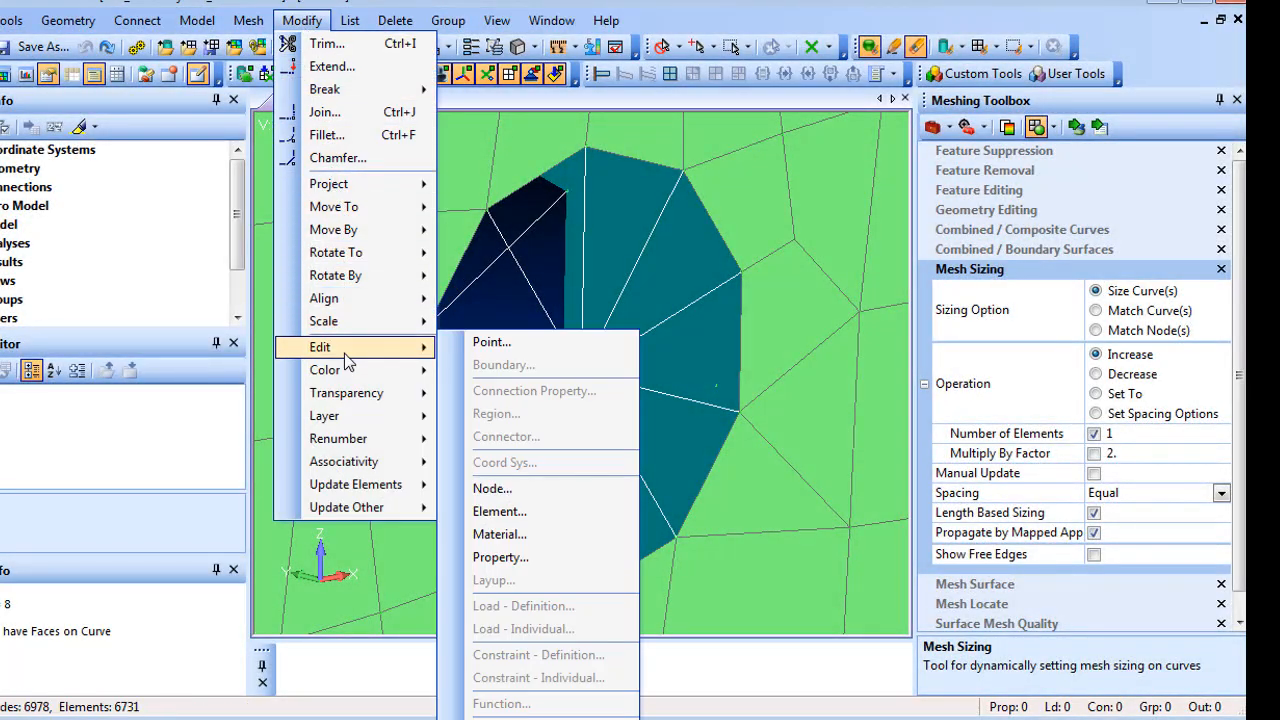
pyautogui.click(528, 518)
pyautogui.doubleClick(582, 376)
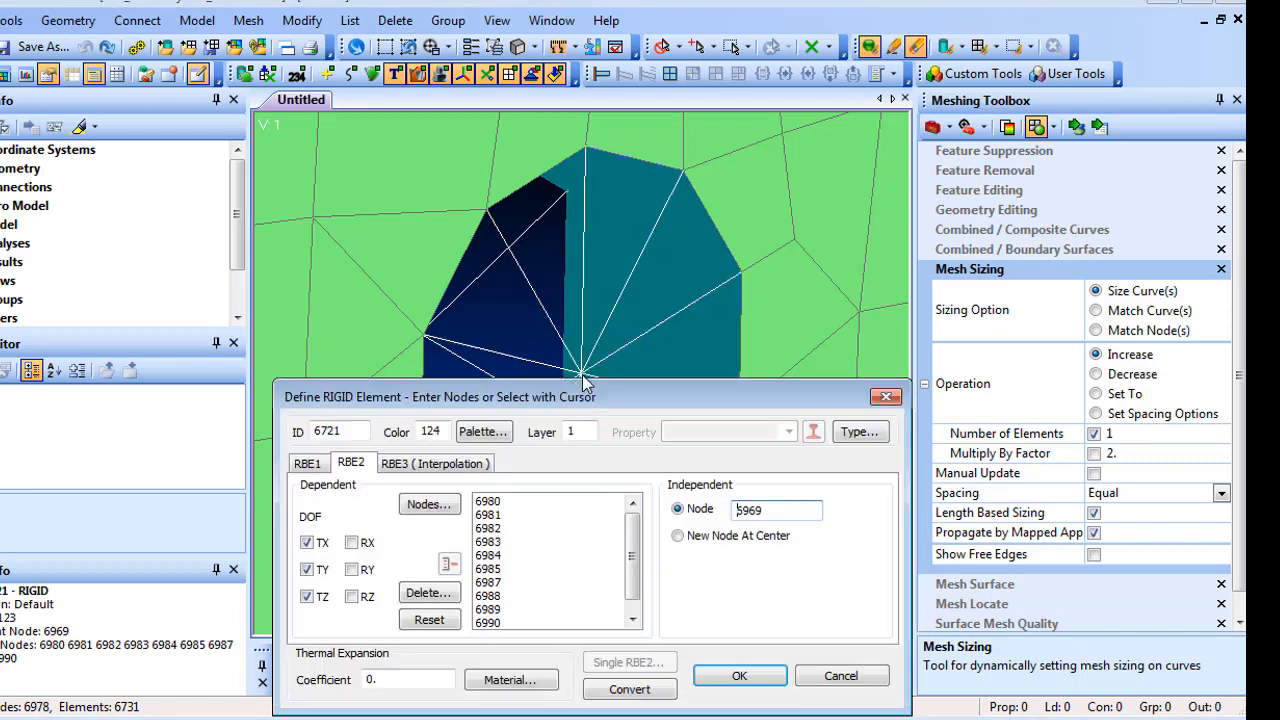
pyautogui.click(482, 620)
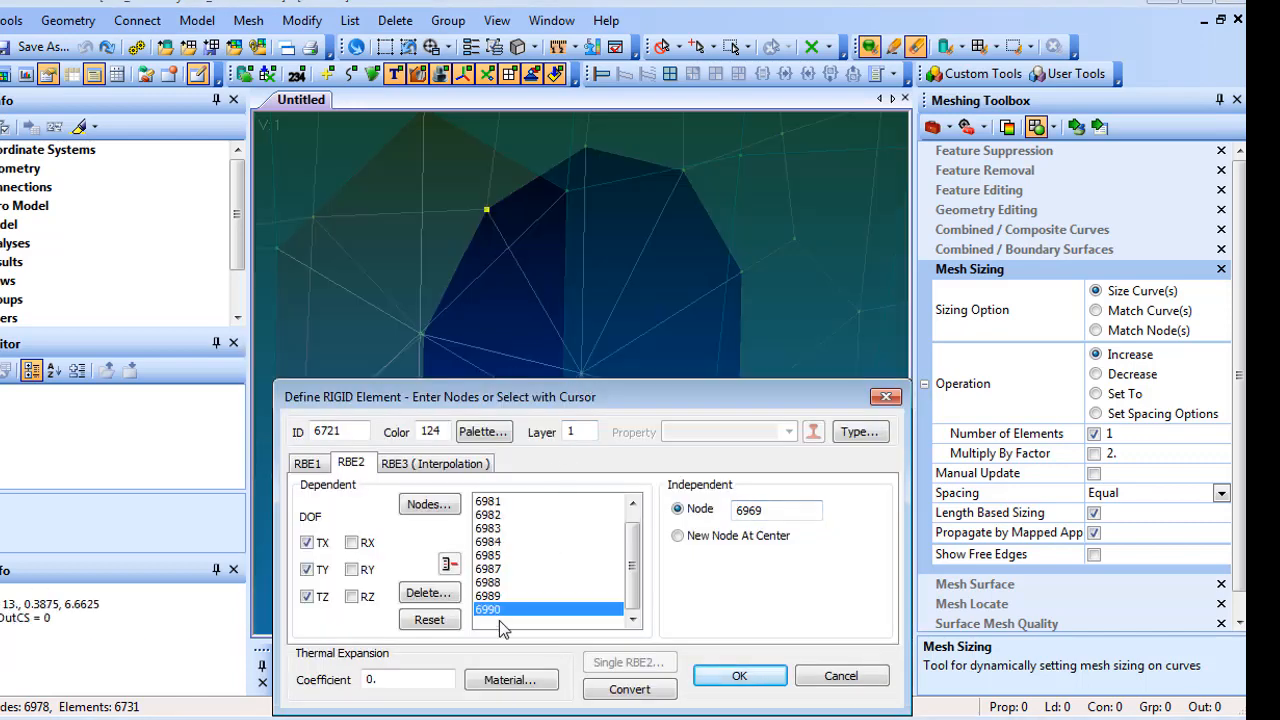
pyautogui.click(440, 594)
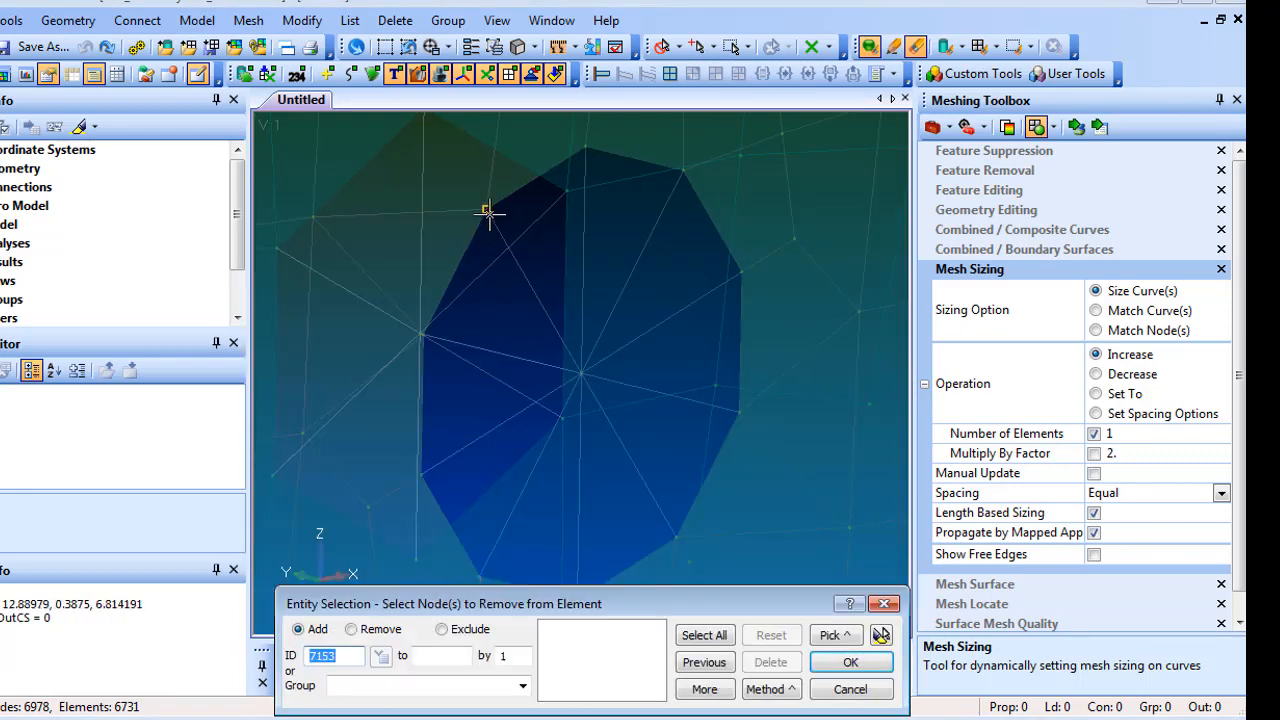
pyautogui.click(487, 213)
pyautogui.click(740, 272)
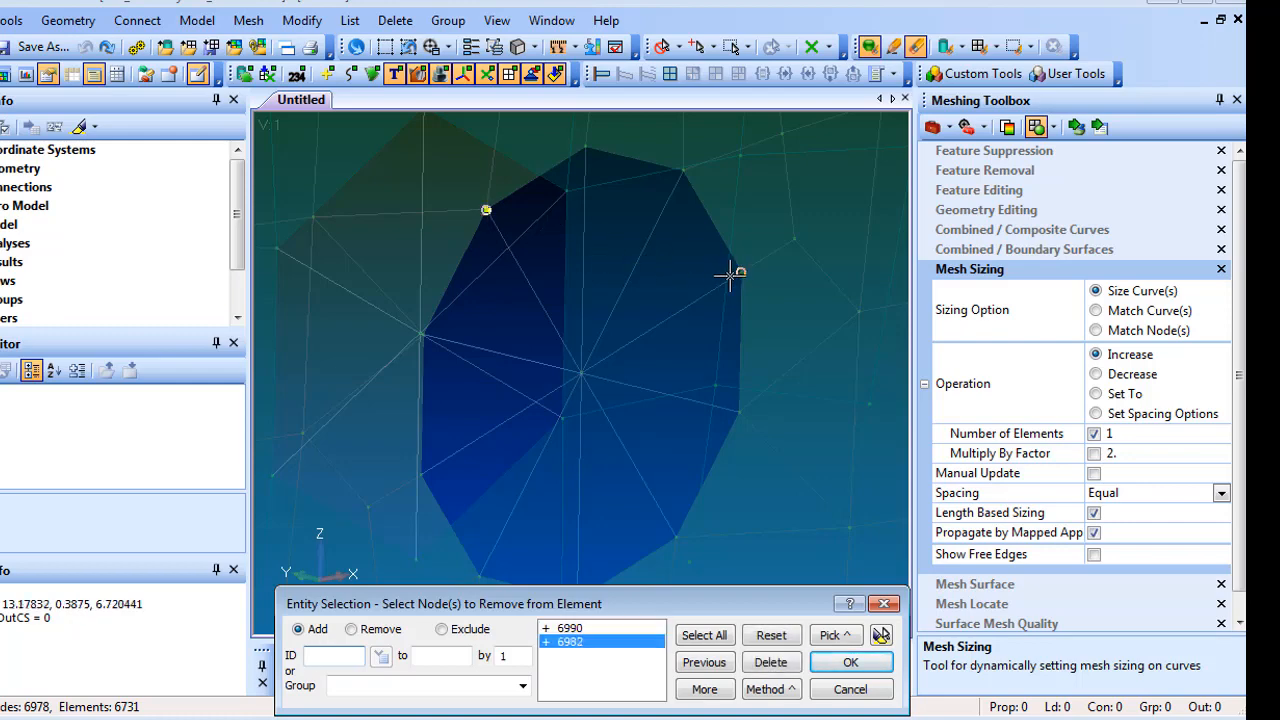
pyautogui.click(850, 662)
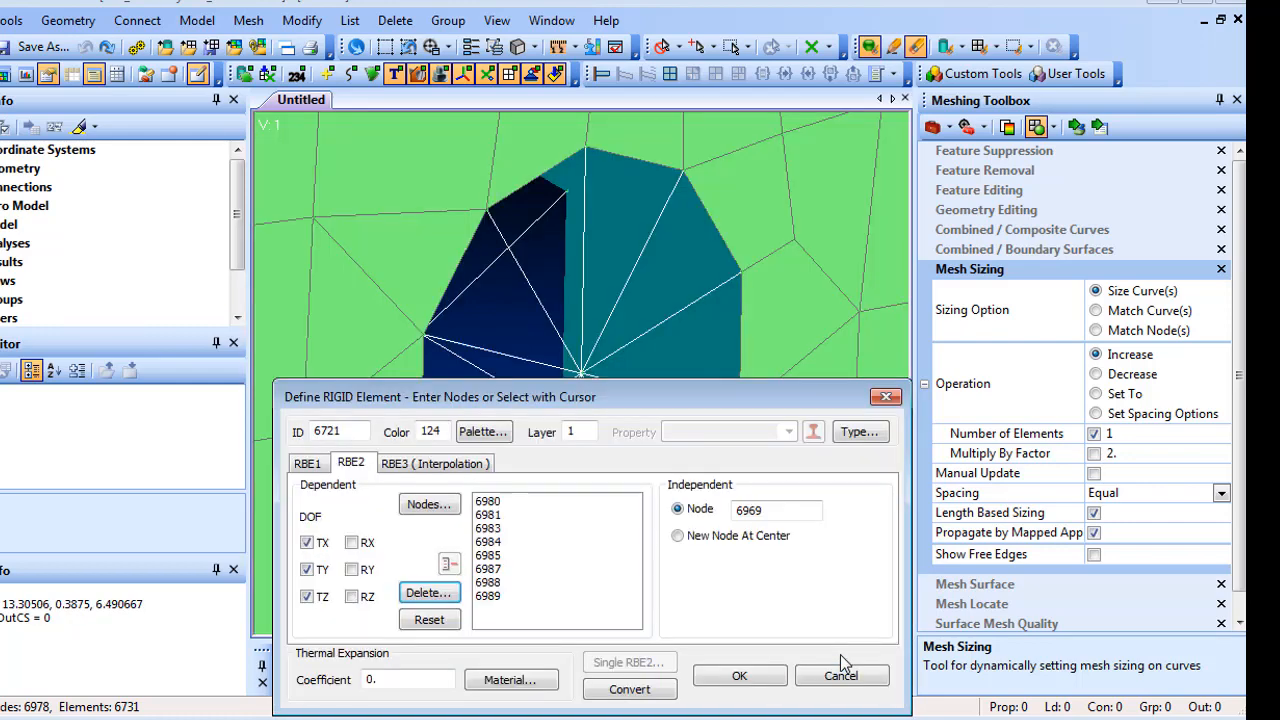
pyautogui.click(739, 676)
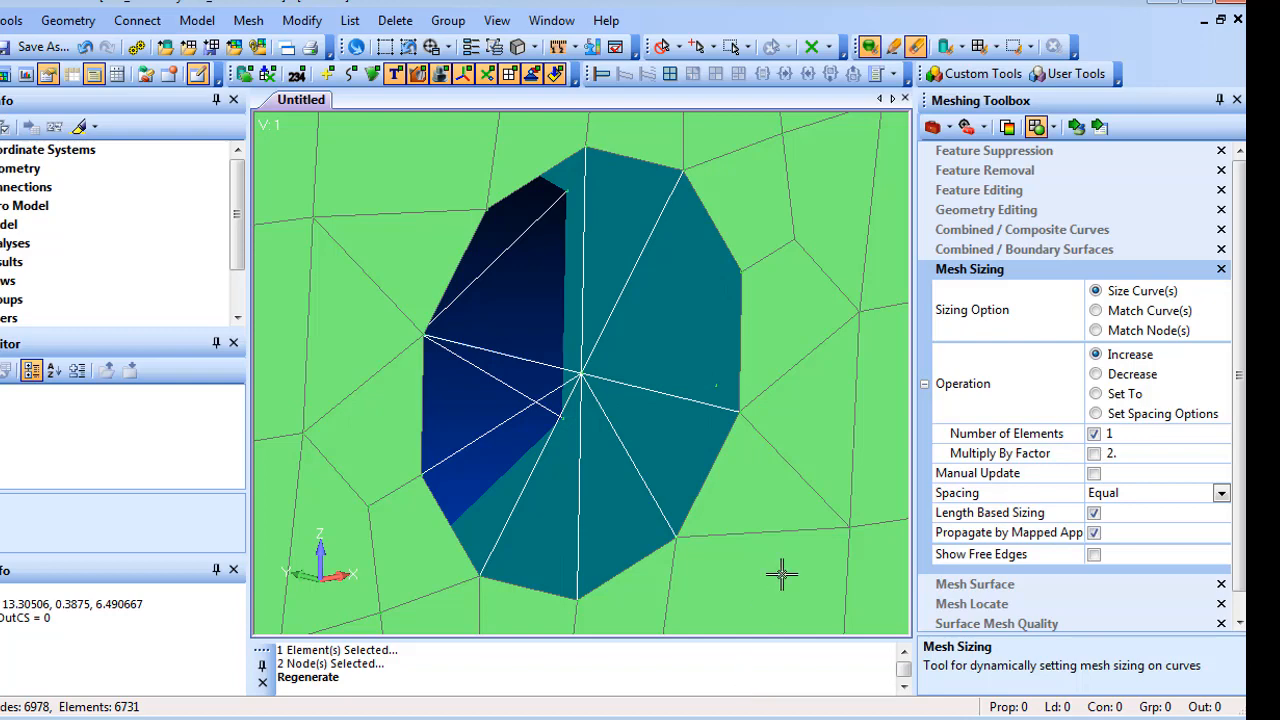
# Refine both edge curves of the hole repeatedly with Mesh Sizing, adding one element per pick
pyautogui.click(1075, 127)
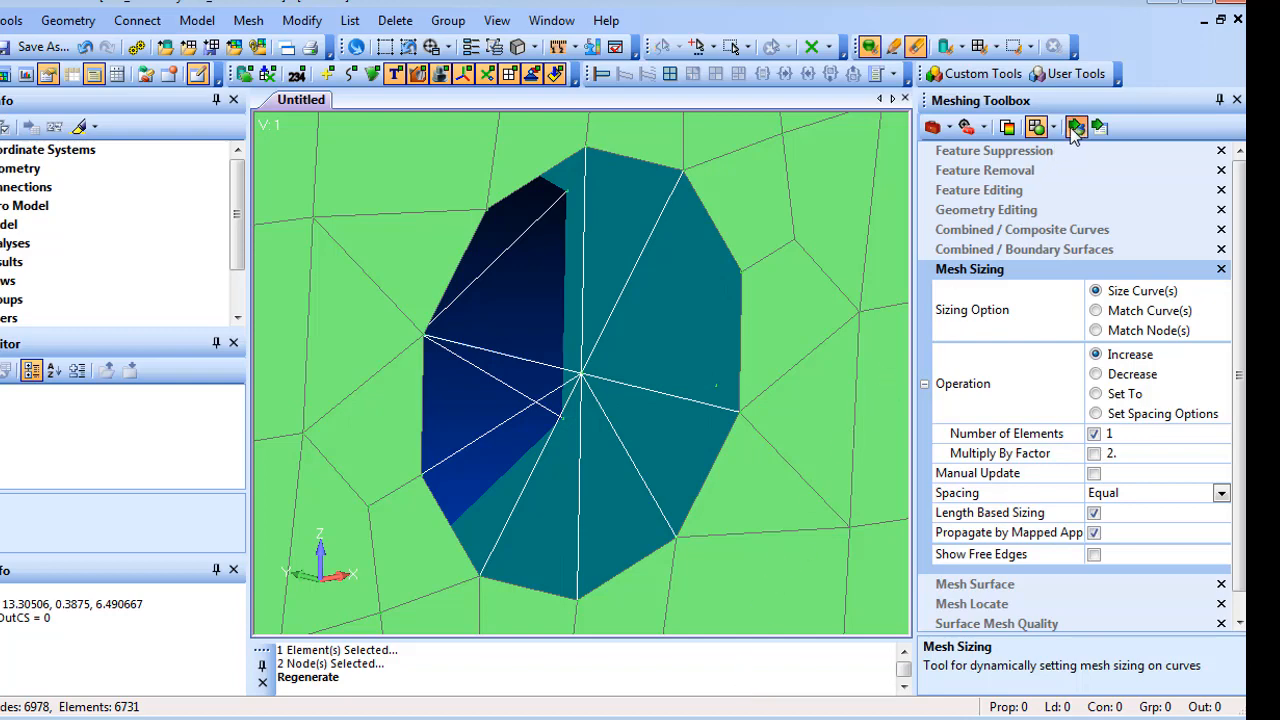
pyautogui.click(760, 320)
pyautogui.click(415, 378)
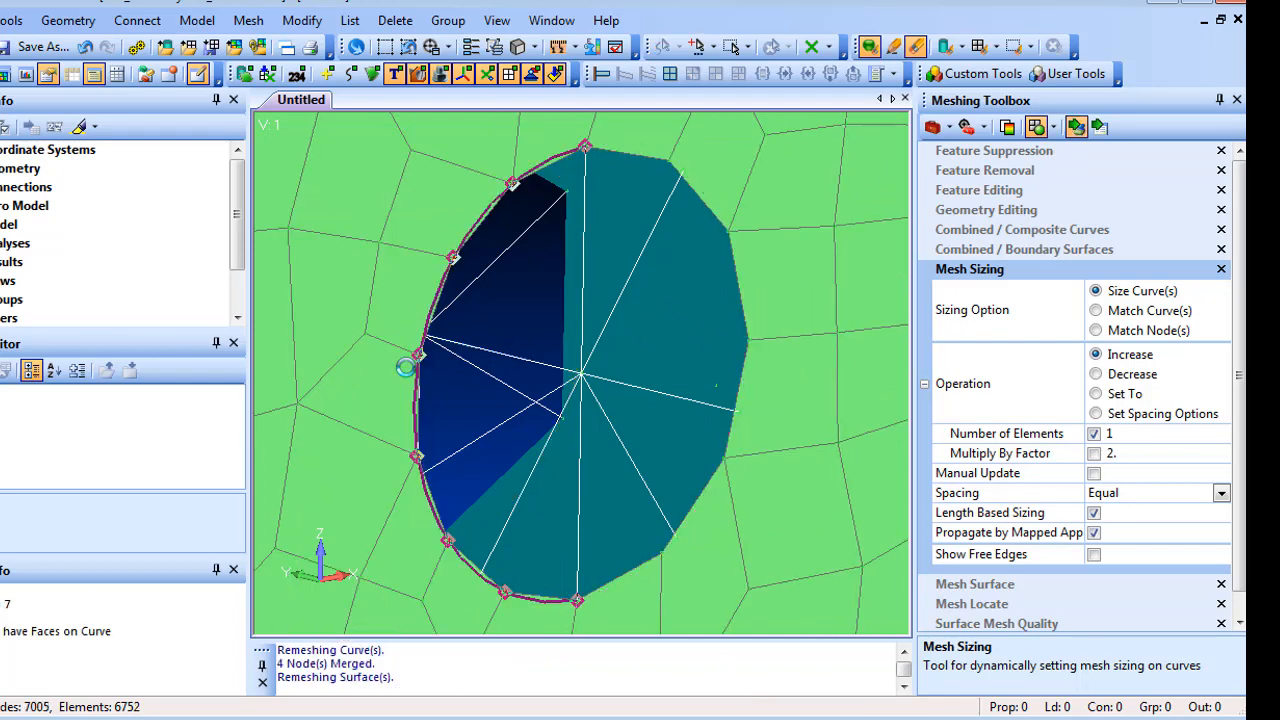
pyautogui.click(759, 355)
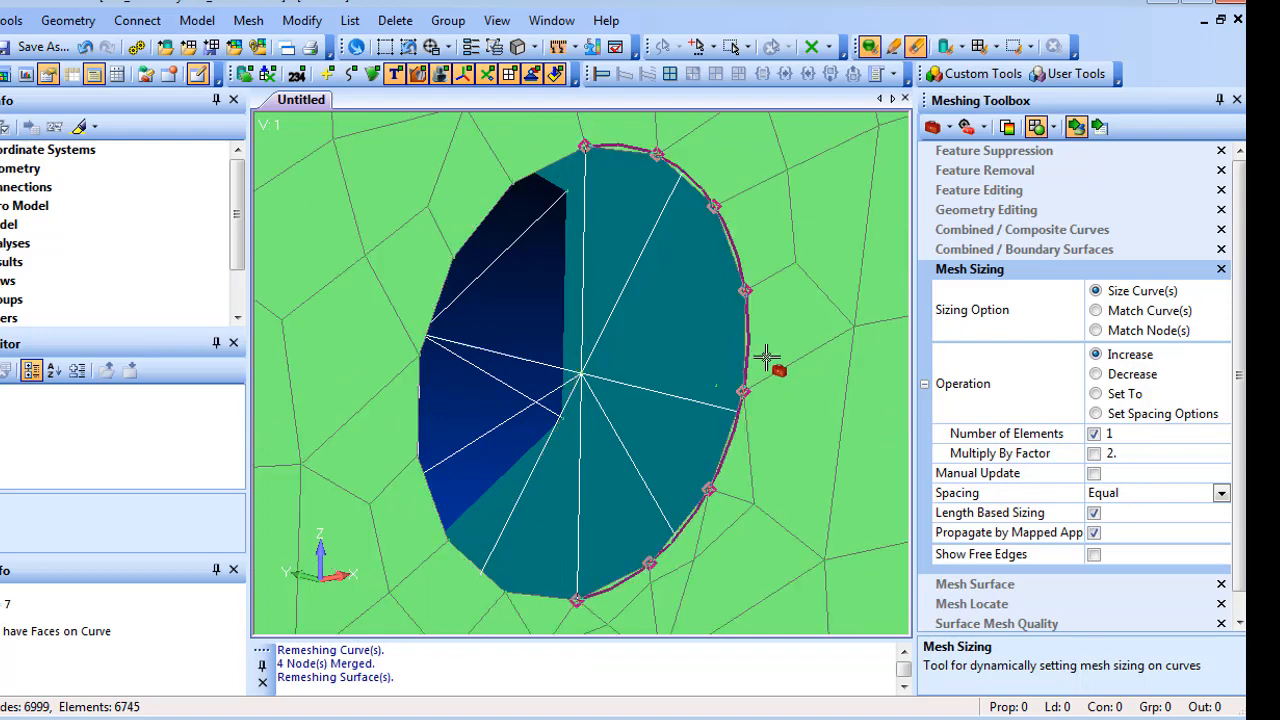
pyautogui.click(396, 390)
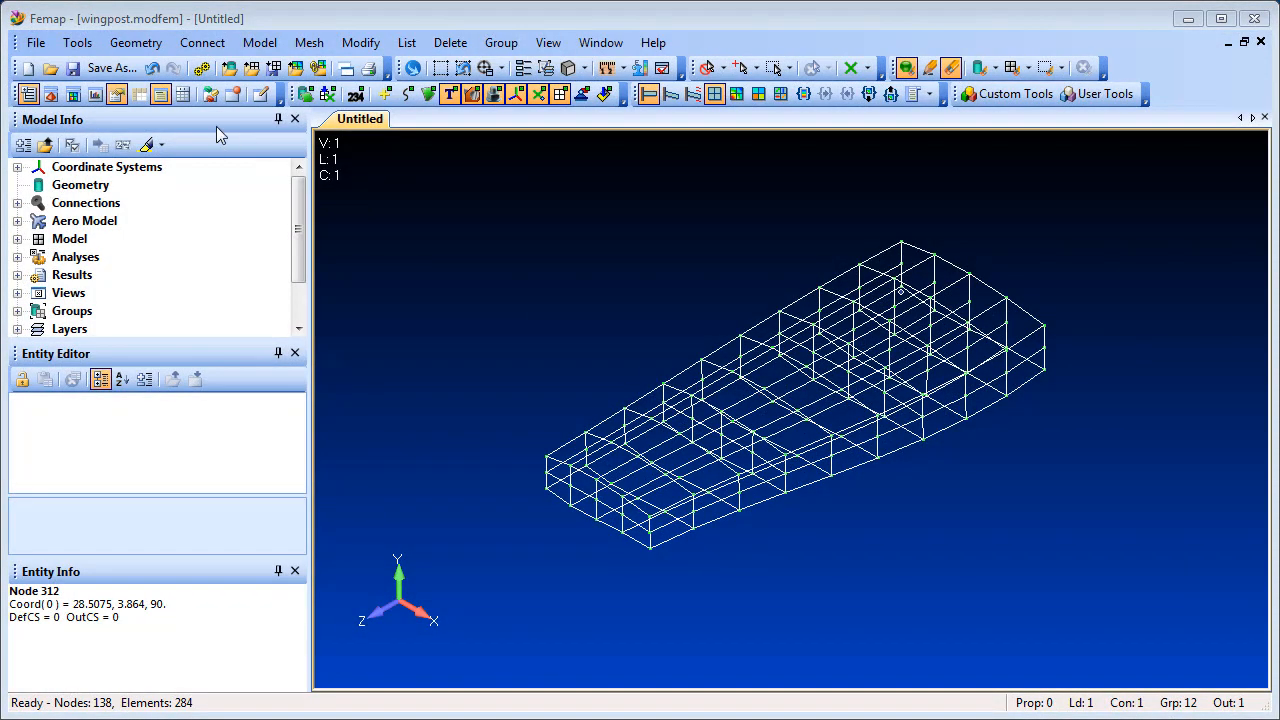
# View the Upper Bound plane of the wing model in the Plane Manager
pyautogui.click(78, 43)
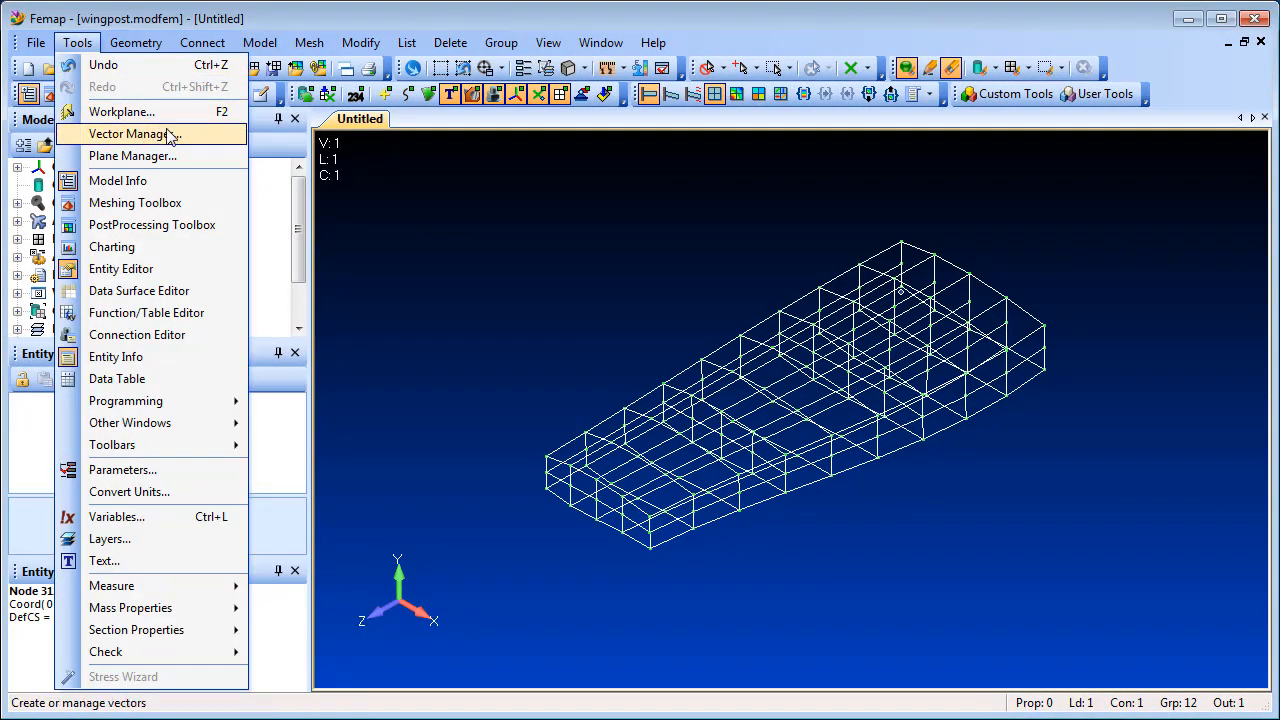
pyautogui.click(215, 158)
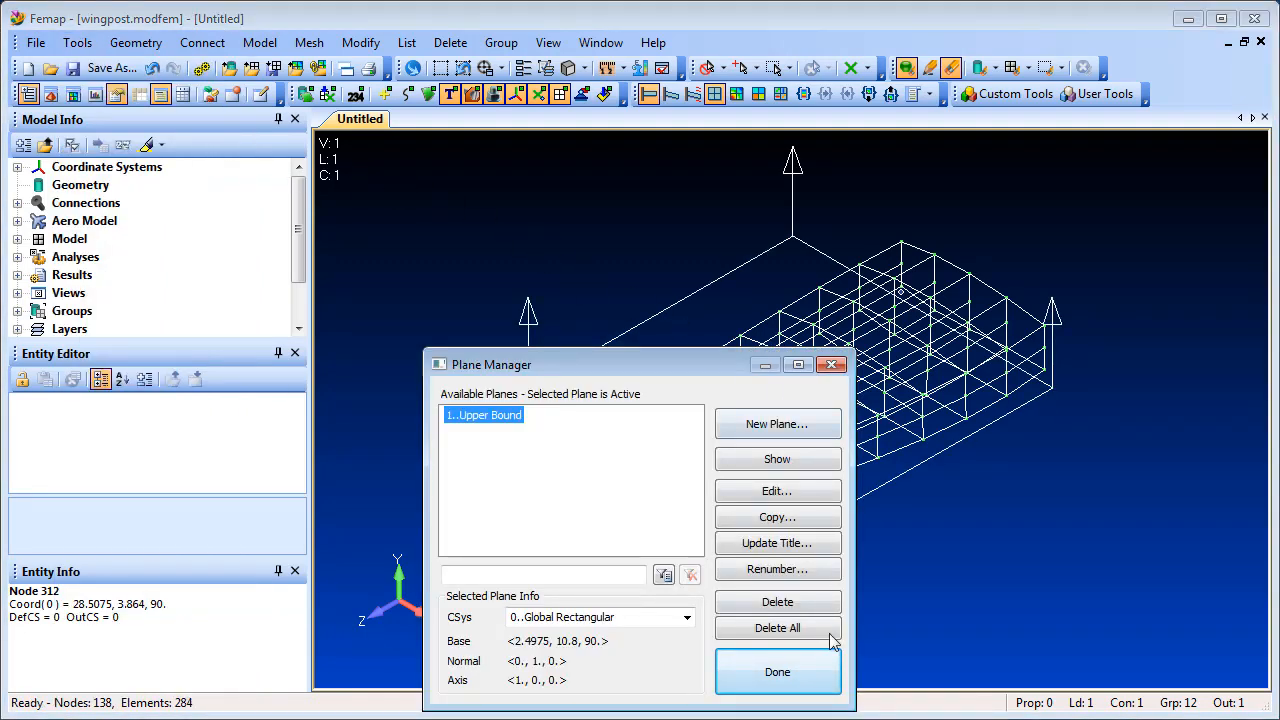
pyautogui.click(778, 672)
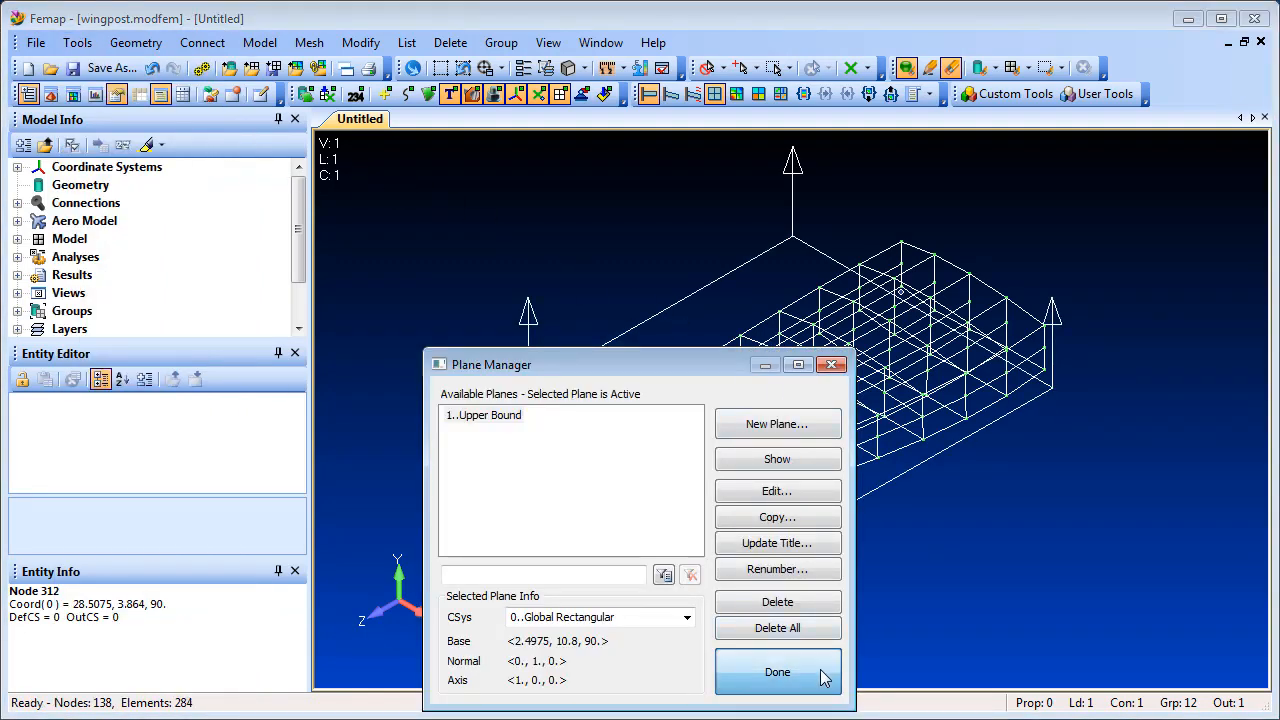
# Try projecting corner node 344 onto the Upper Bound plane in the closest/normal direction, previewing the plane and opening its definition methods
pyautogui.click(360, 42)
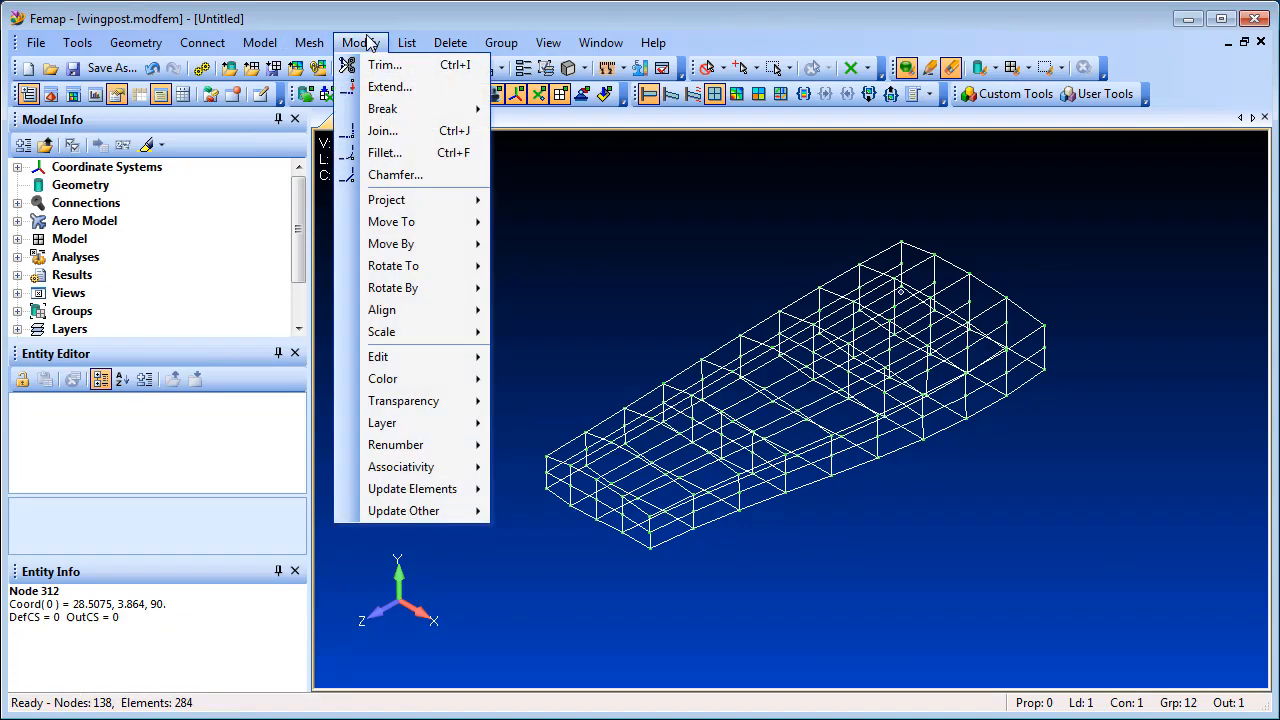
pyautogui.moveTo(414, 199)
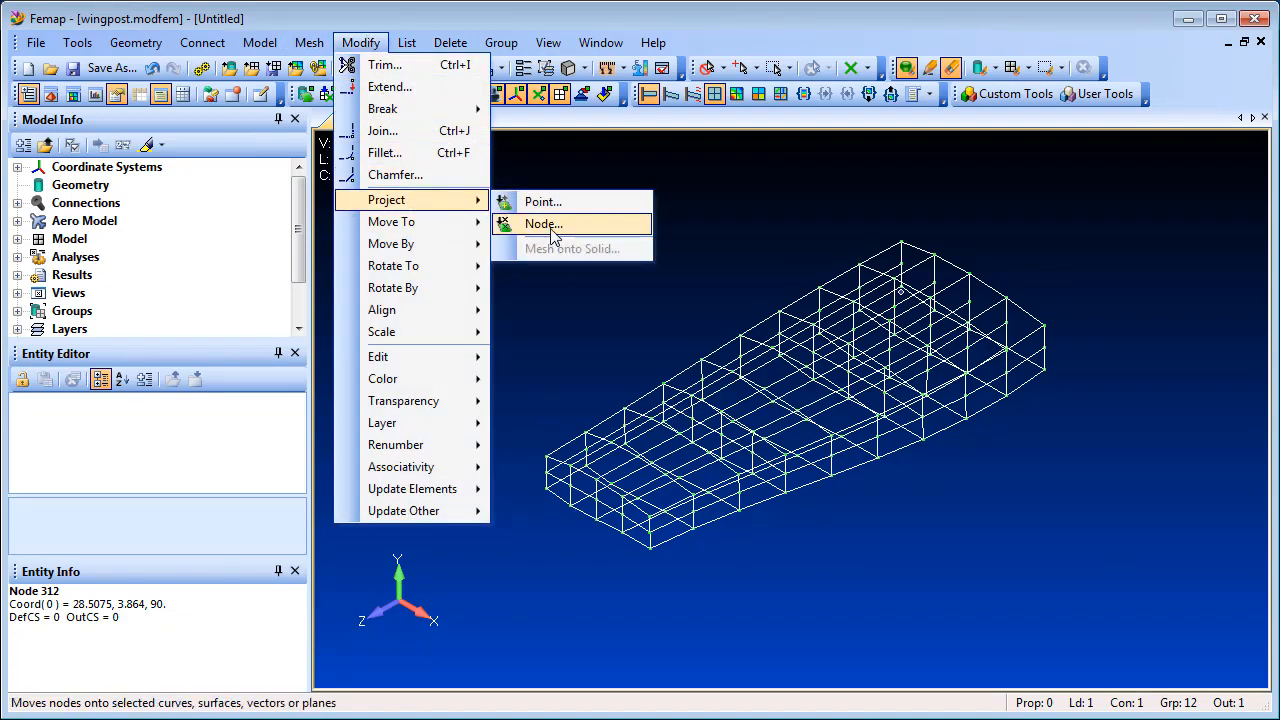
pyautogui.click(544, 224)
pyautogui.click(538, 458)
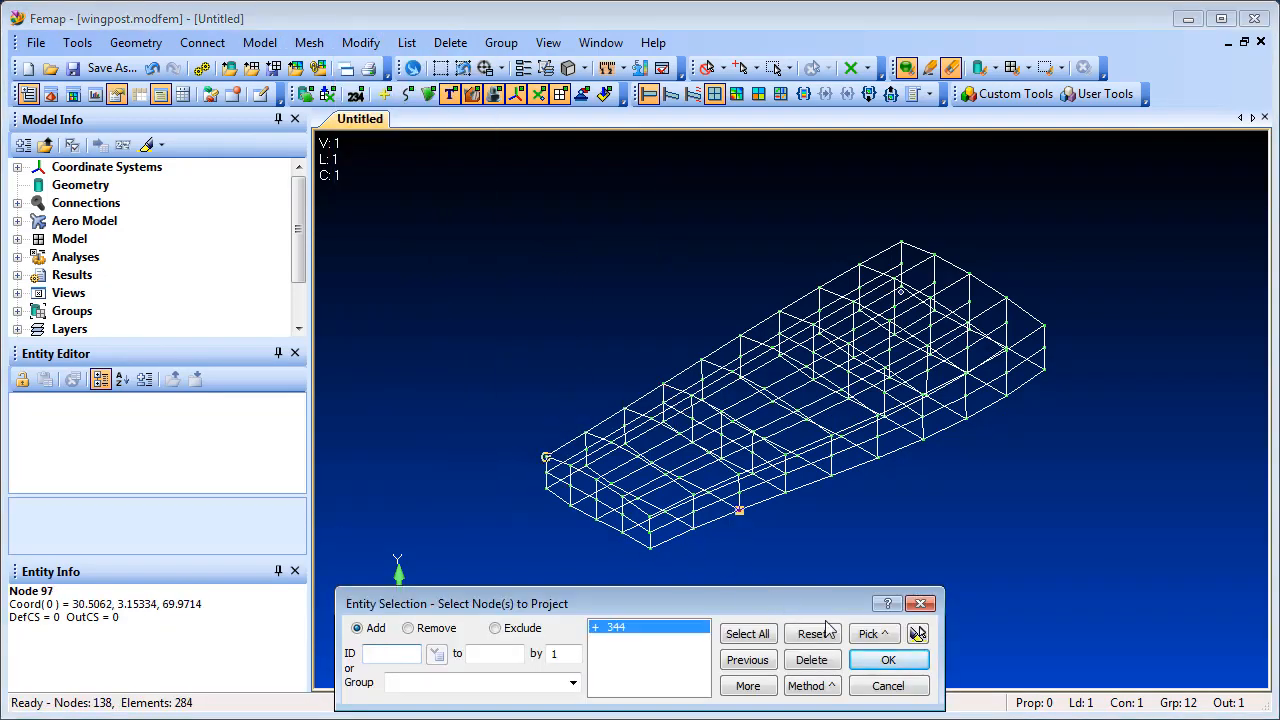
pyautogui.click(888, 660)
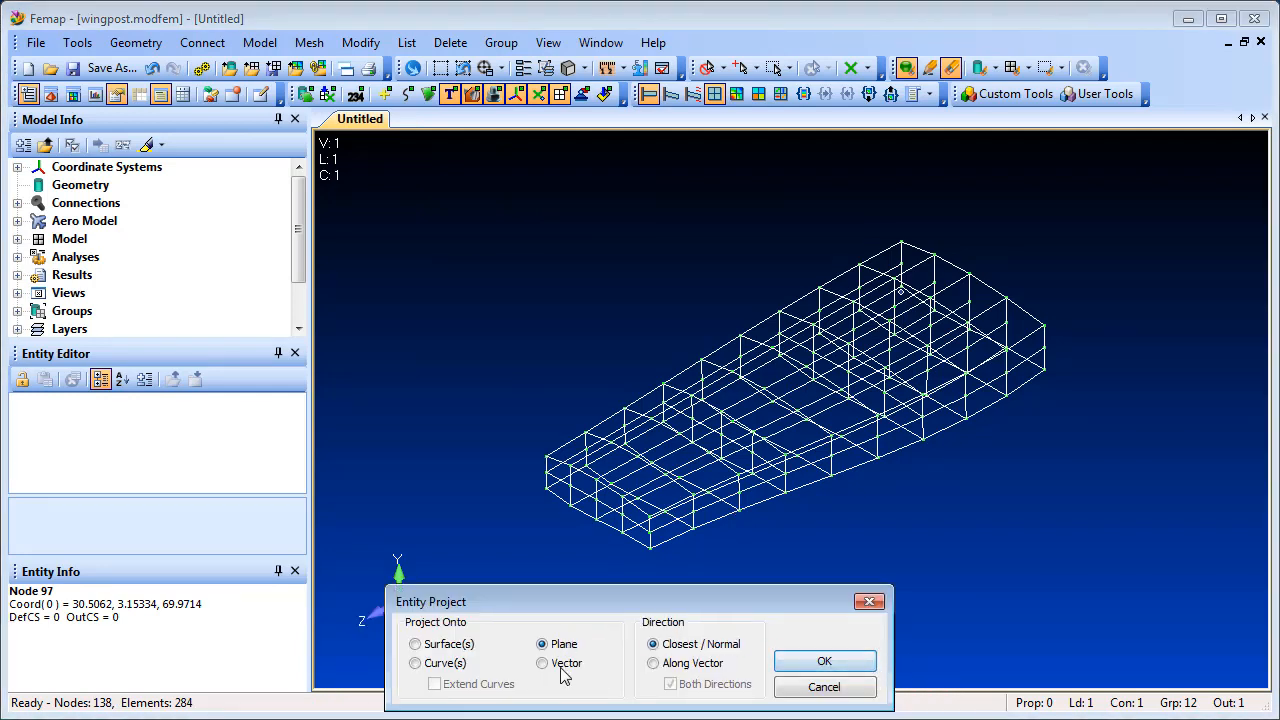
pyautogui.click(805, 666)
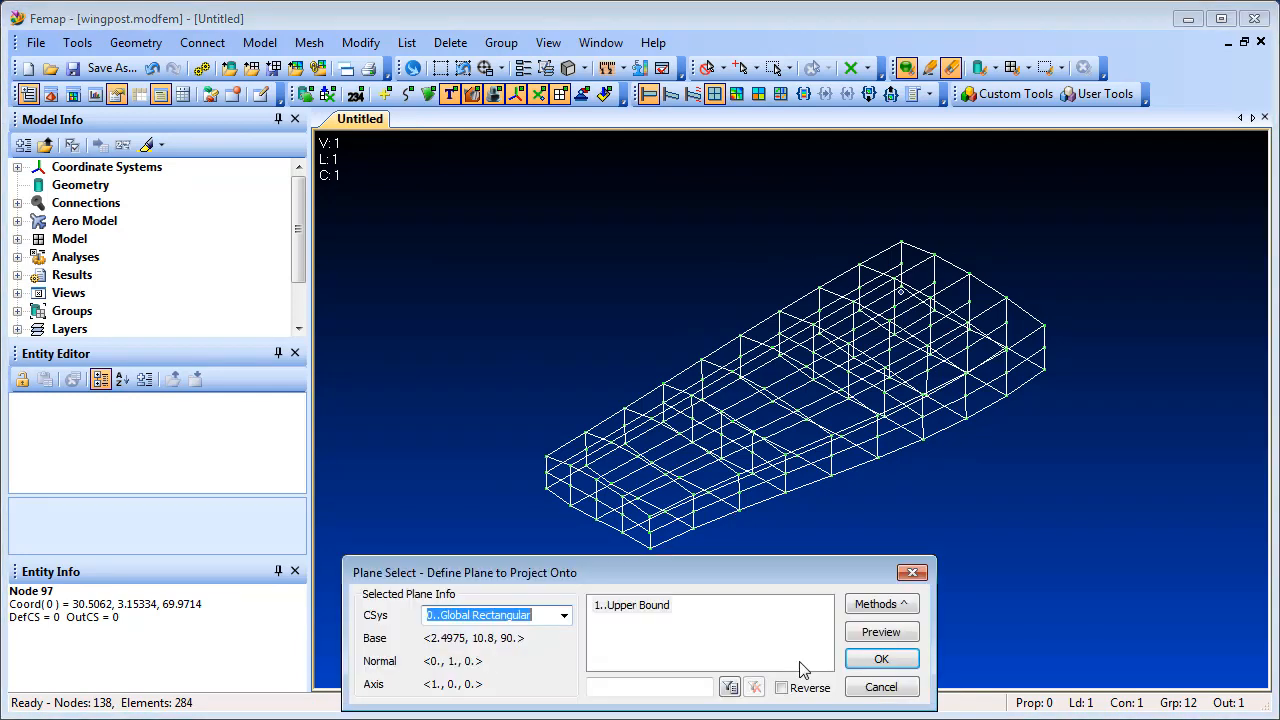
pyautogui.click(880, 632)
pyautogui.click(876, 604)
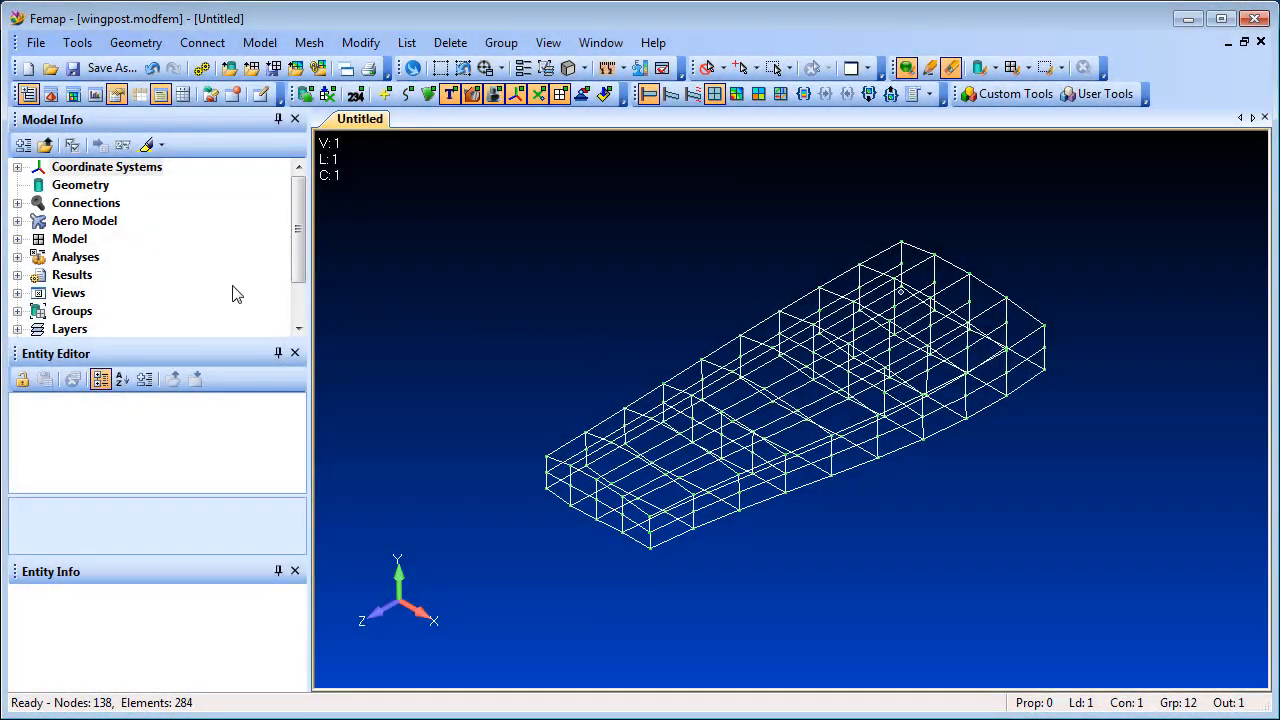
# Open the model's Step Function definition for editing
pyautogui.click(18, 239)
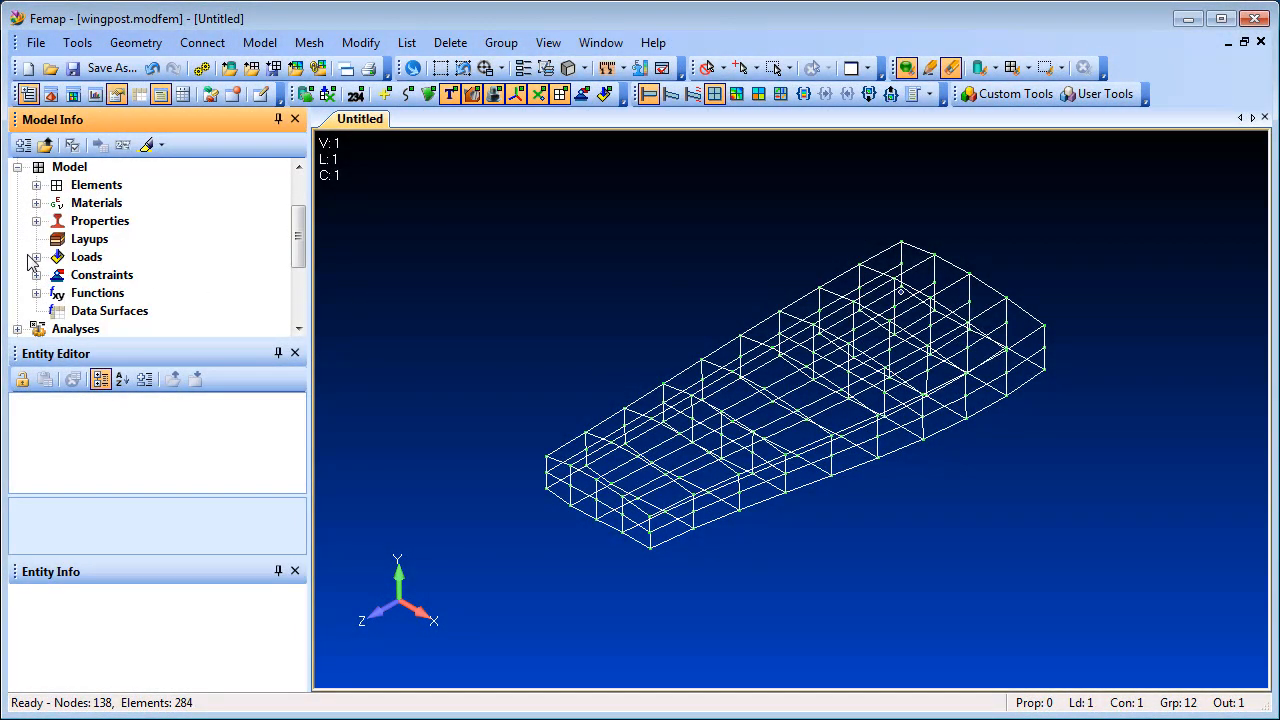
pyautogui.click(36, 293)
pyautogui.rightClick(124, 310)
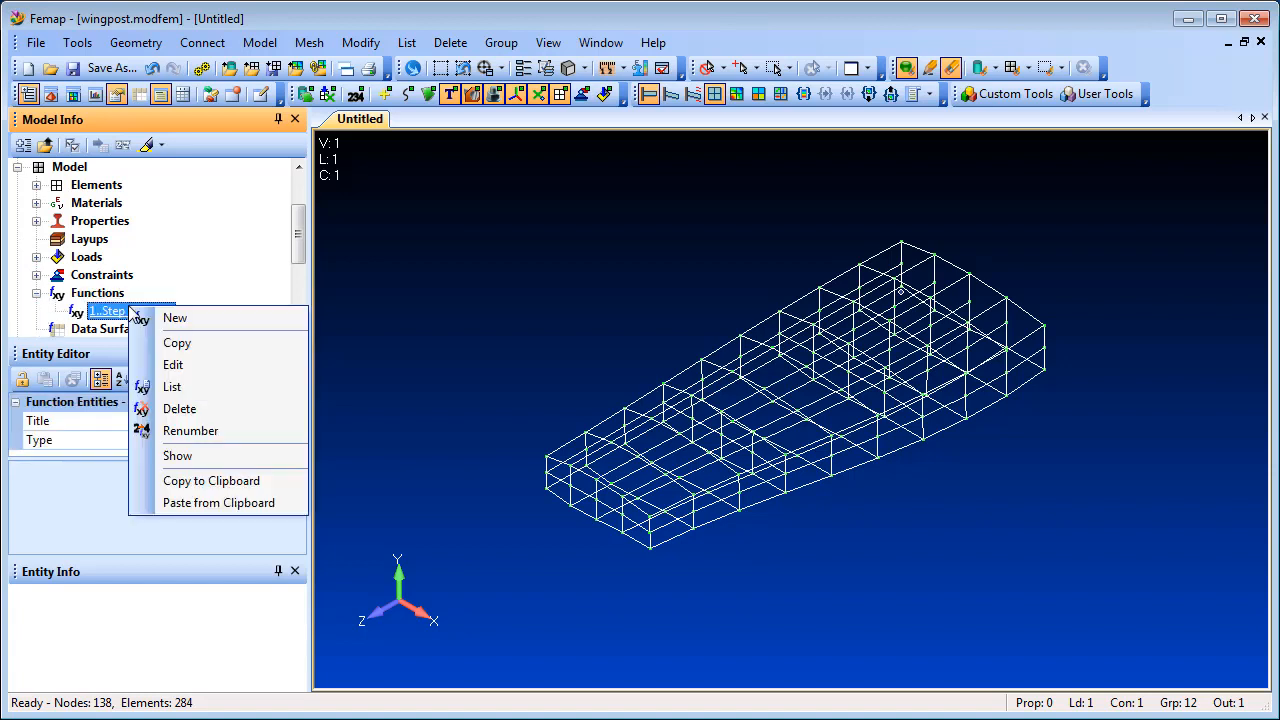
pyautogui.click(194, 368)
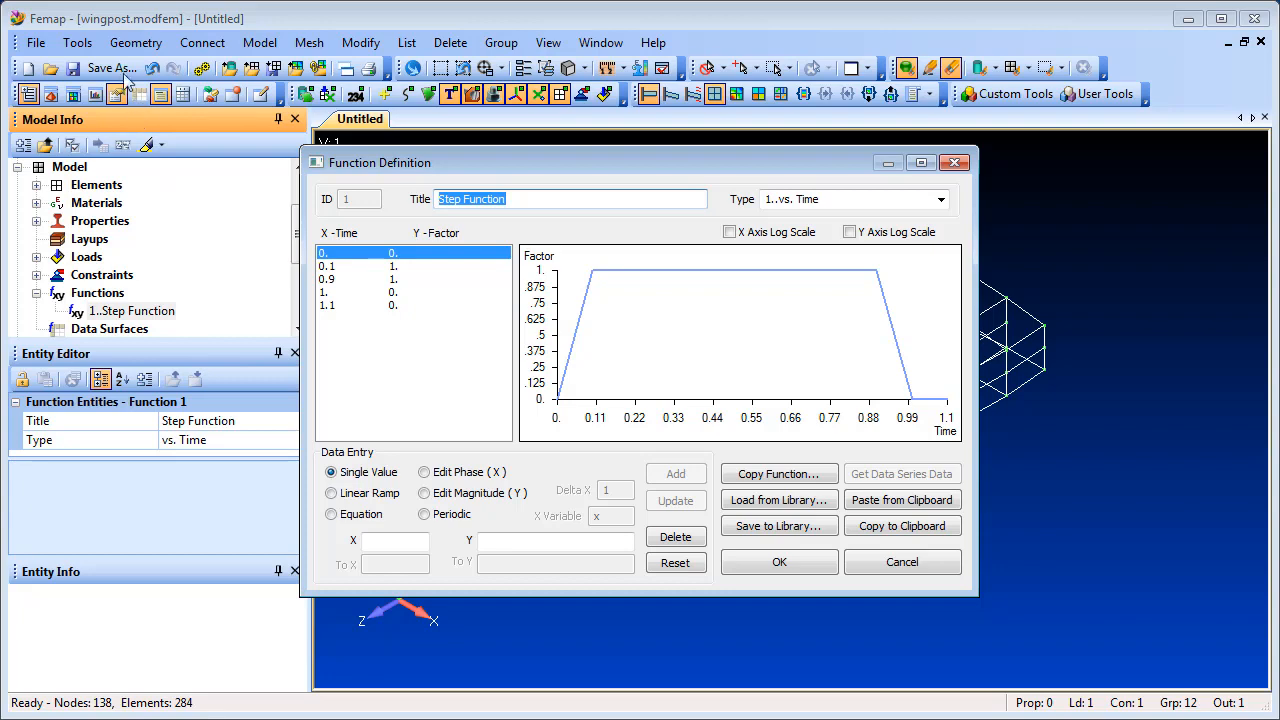
# Close the function definition unchanged and load the Step Function into the Function/Table Editor
pyautogui.press('Escape')
pyautogui.click(77, 43)
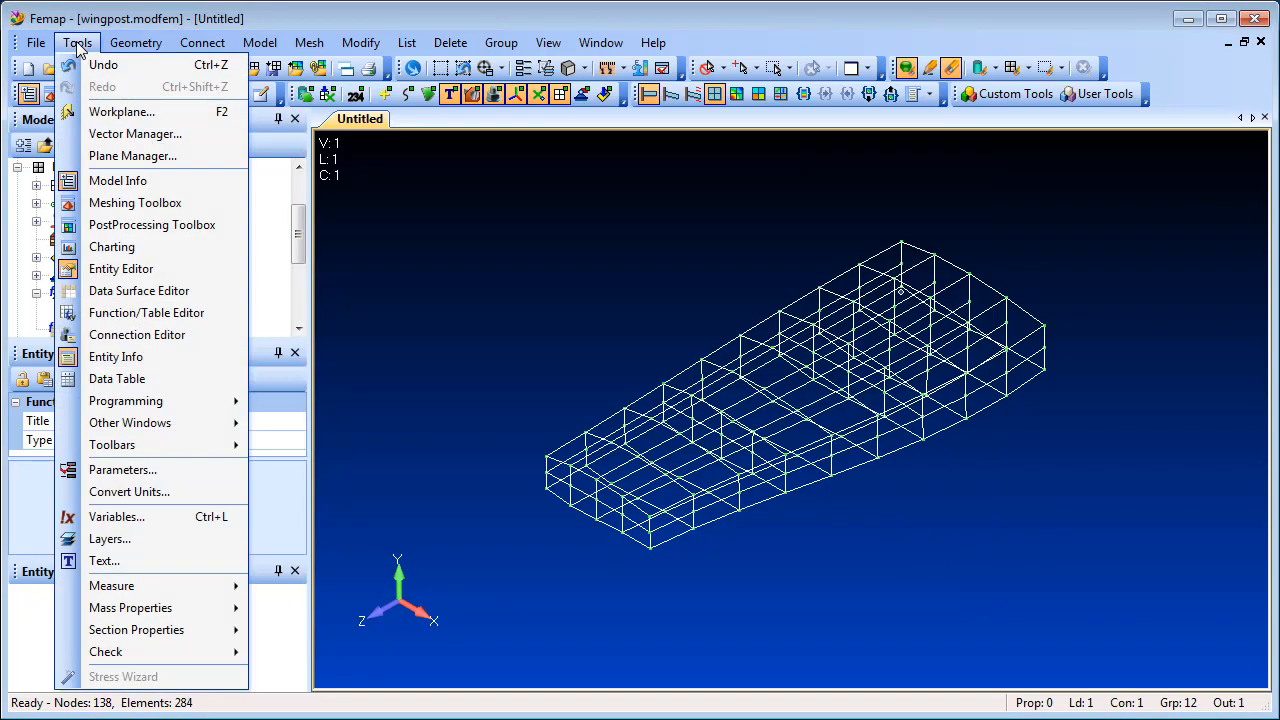
pyautogui.click(225, 316)
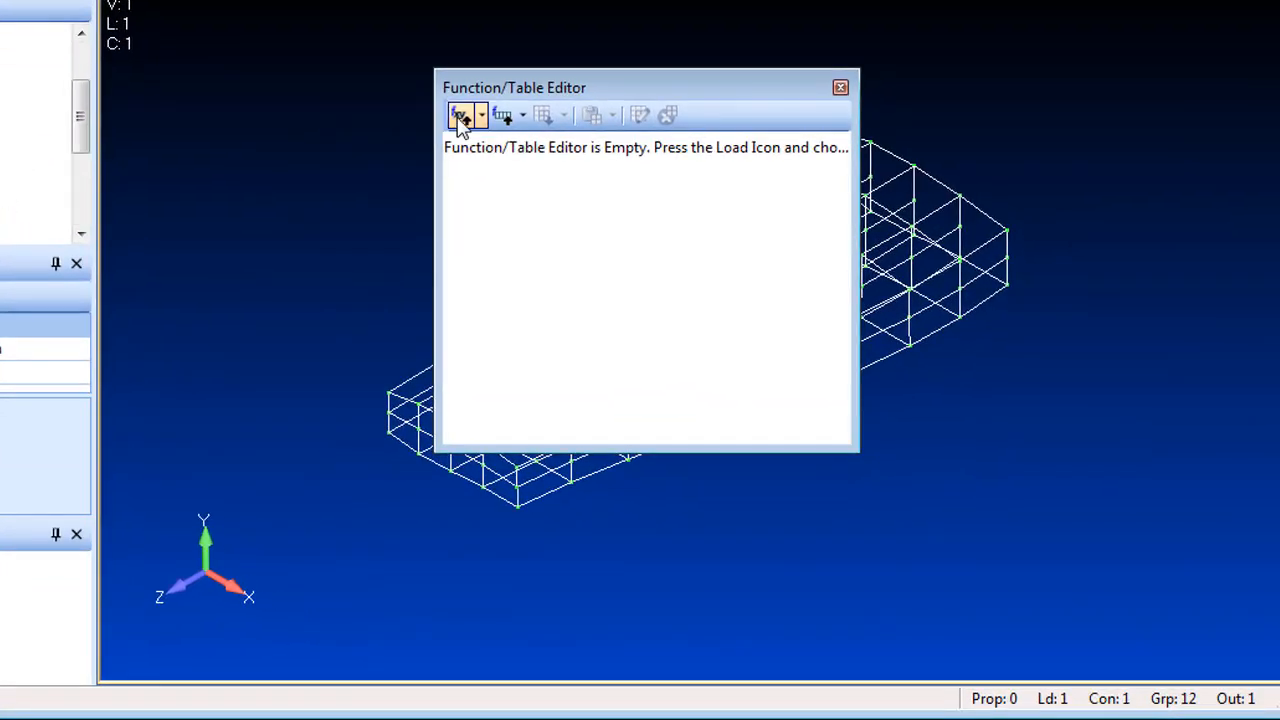
pyautogui.click(460, 118)
pyautogui.click(364, 548)
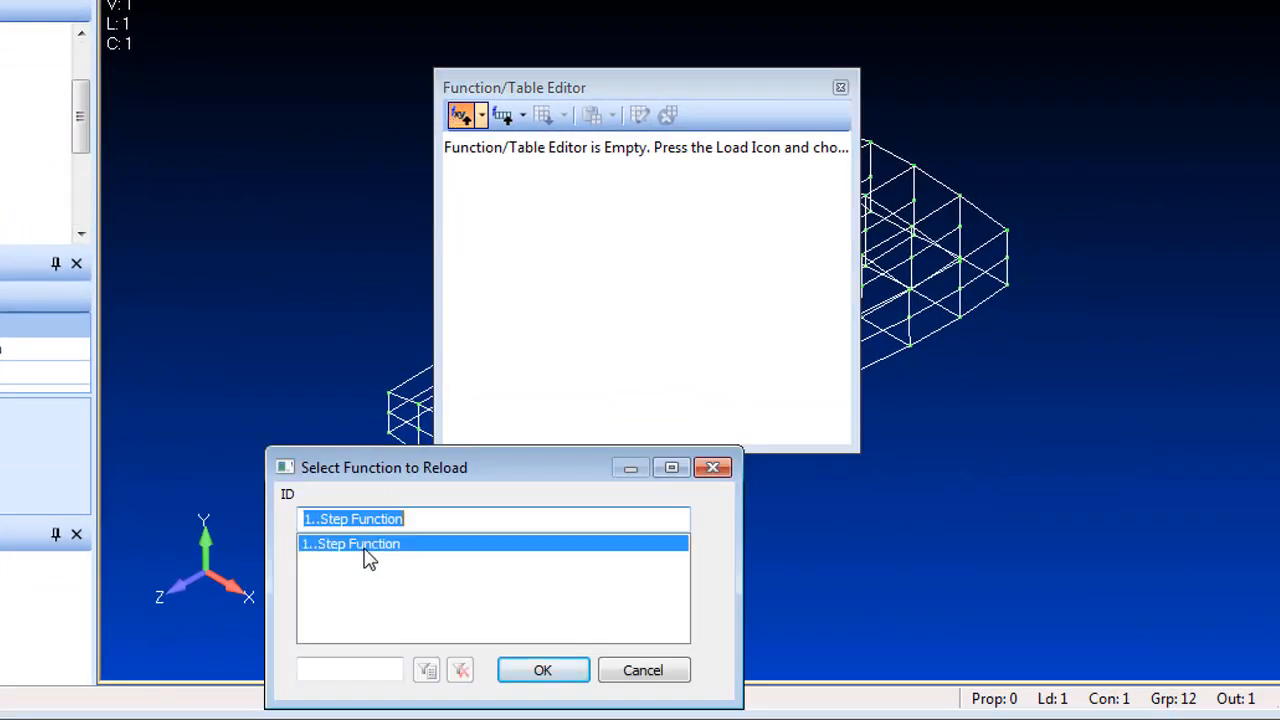
pyautogui.click(546, 671)
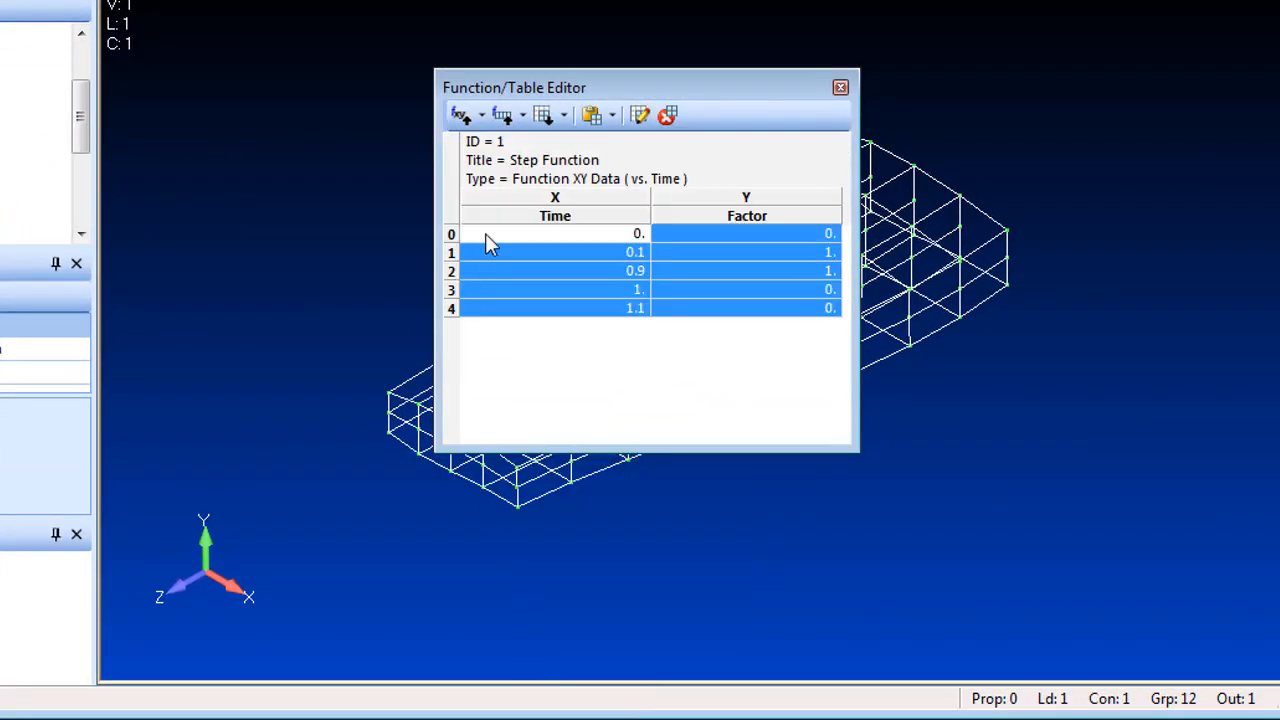
pyautogui.click(484, 116)
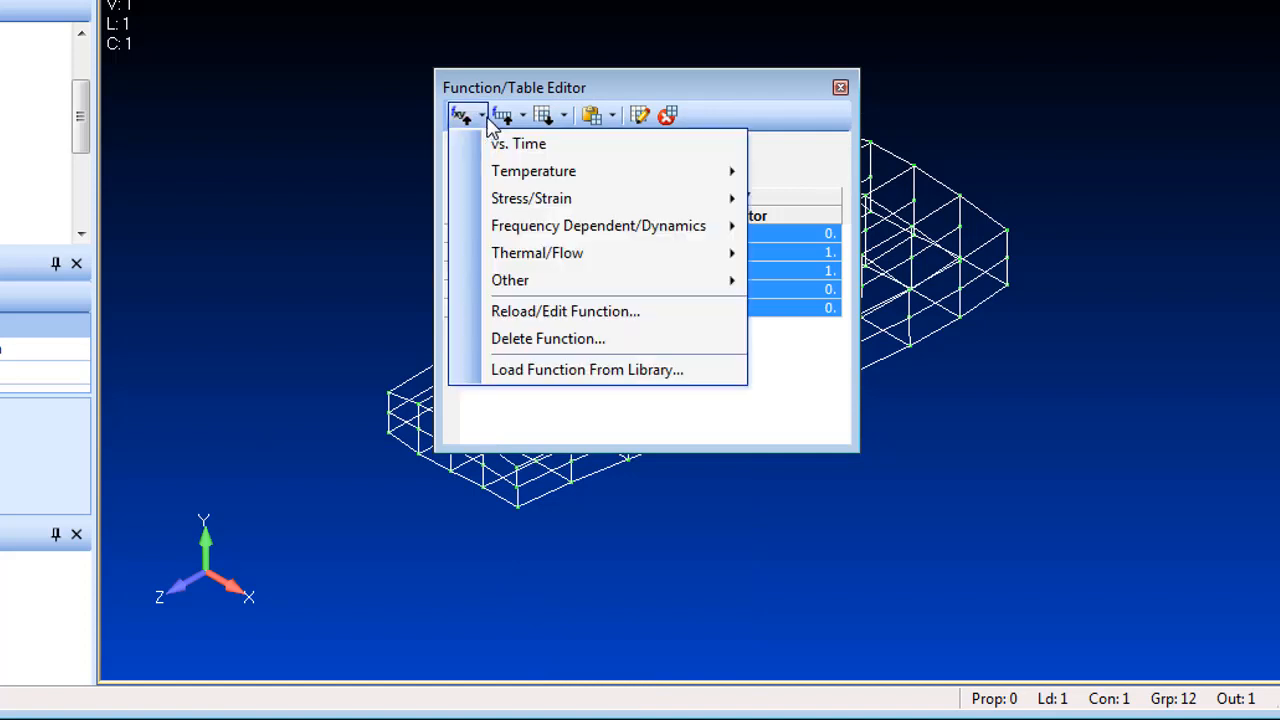
pyautogui.click(523, 117)
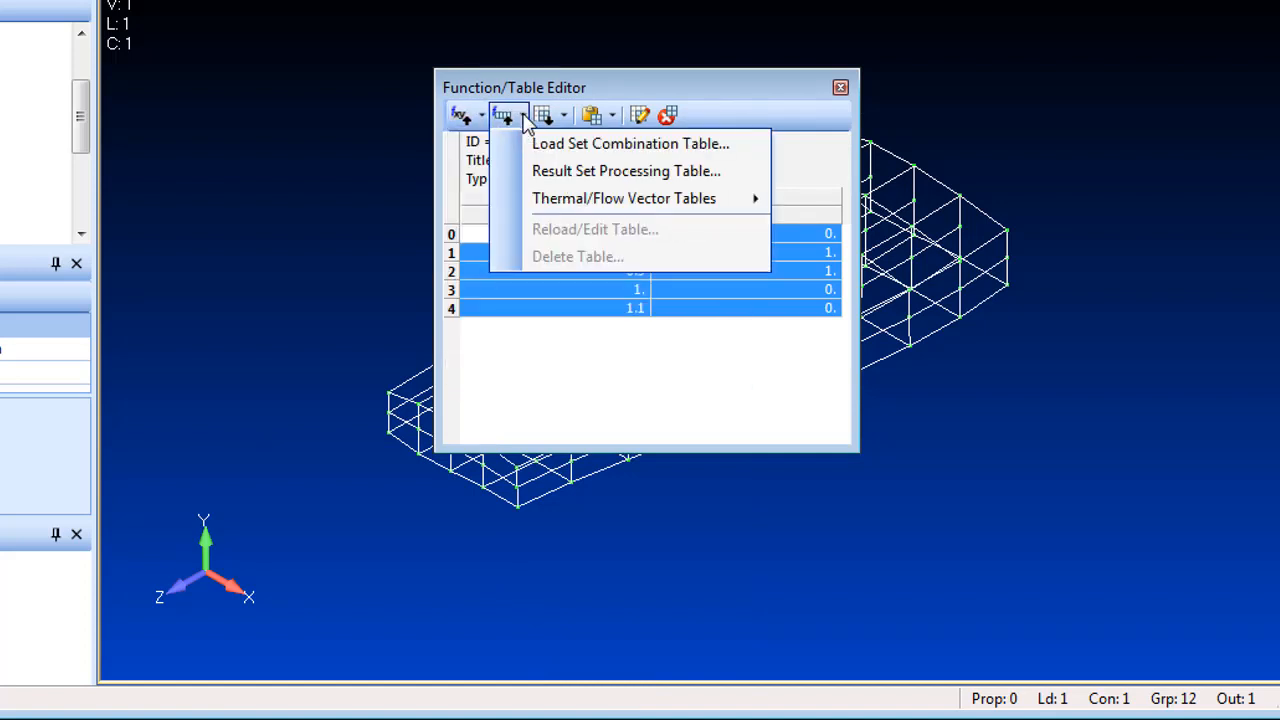
pyautogui.click(543, 117)
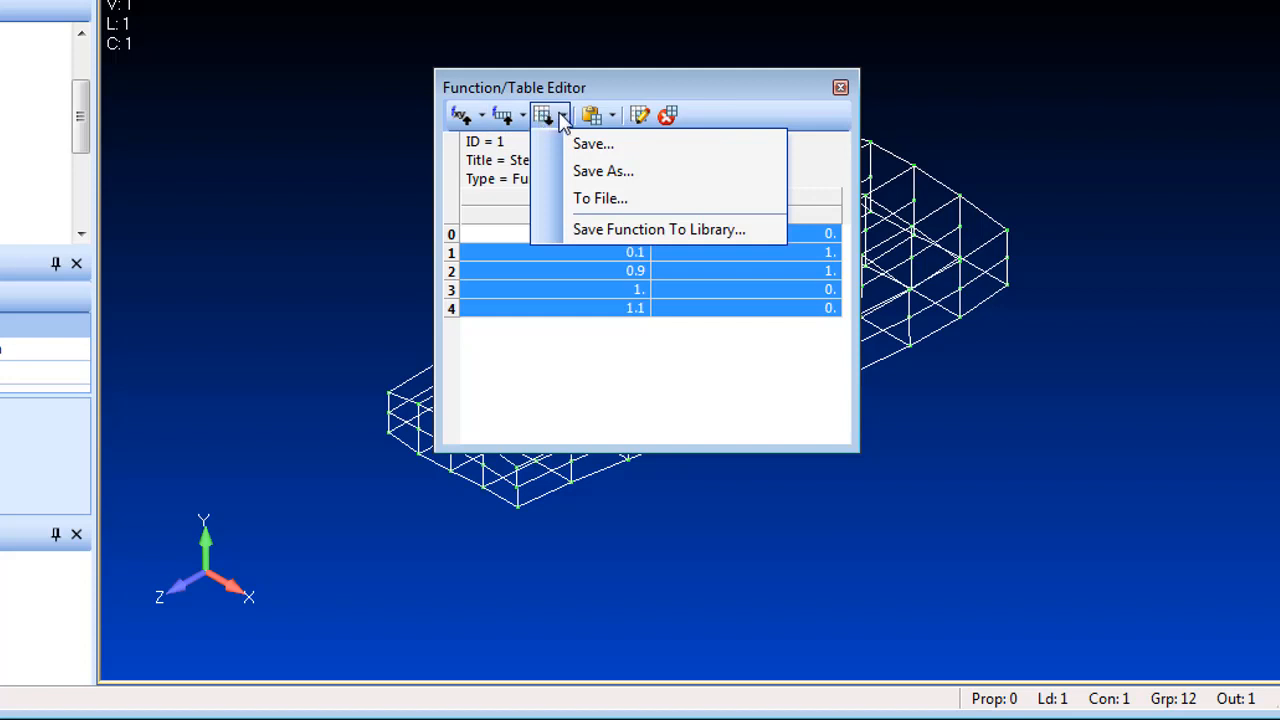
pyautogui.click(591, 116)
pyautogui.click(640, 116)
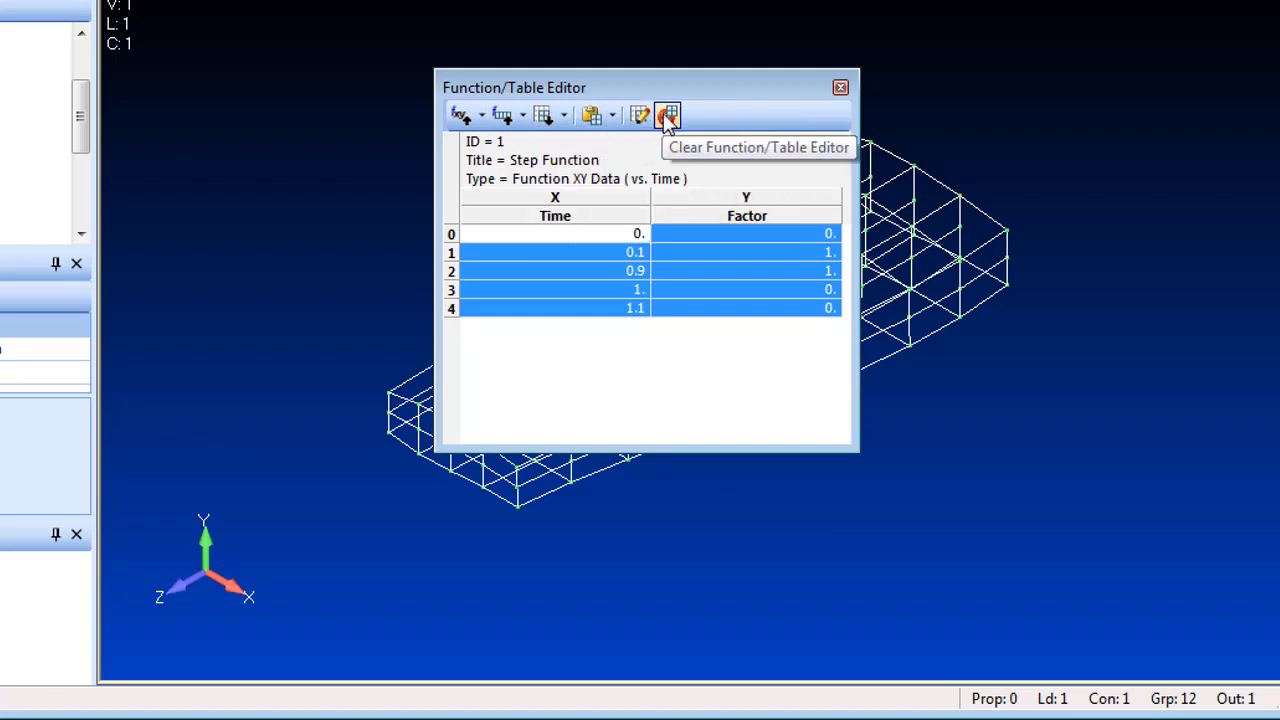
# Open the Series fill settings for the selected cells of the Step Function table
pyautogui.rightClick(600, 258)
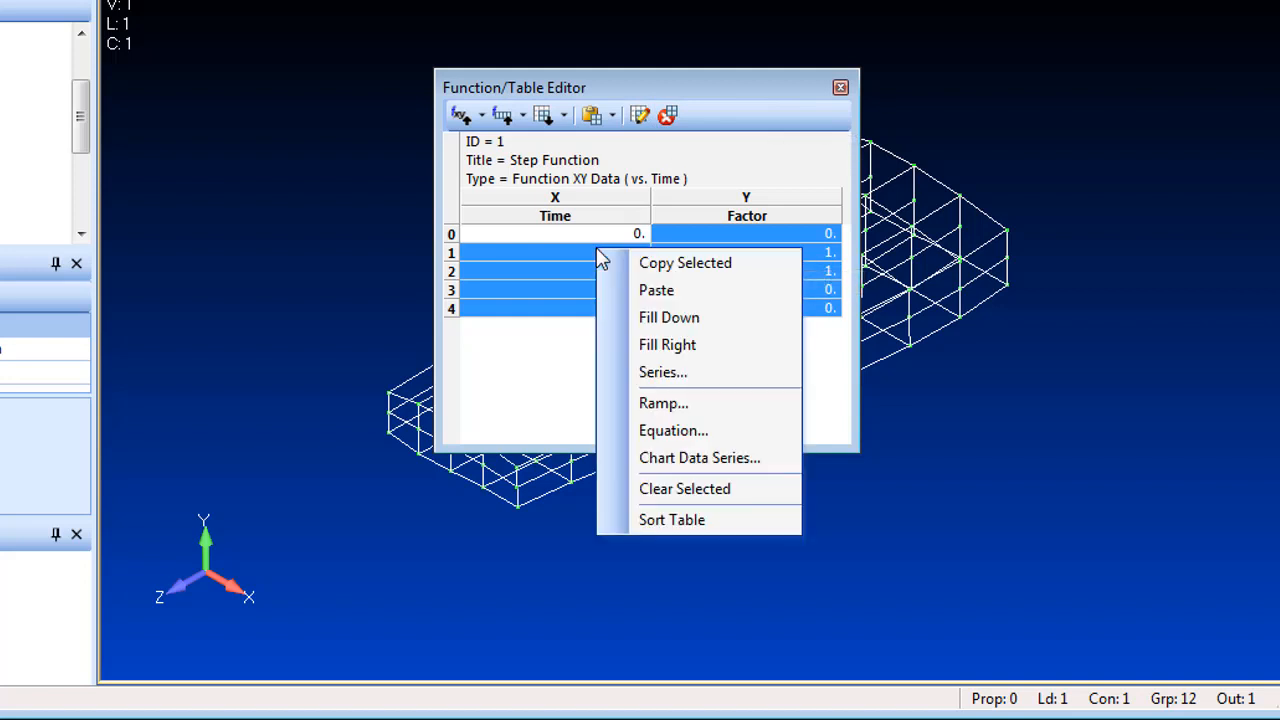
pyautogui.click(671, 373)
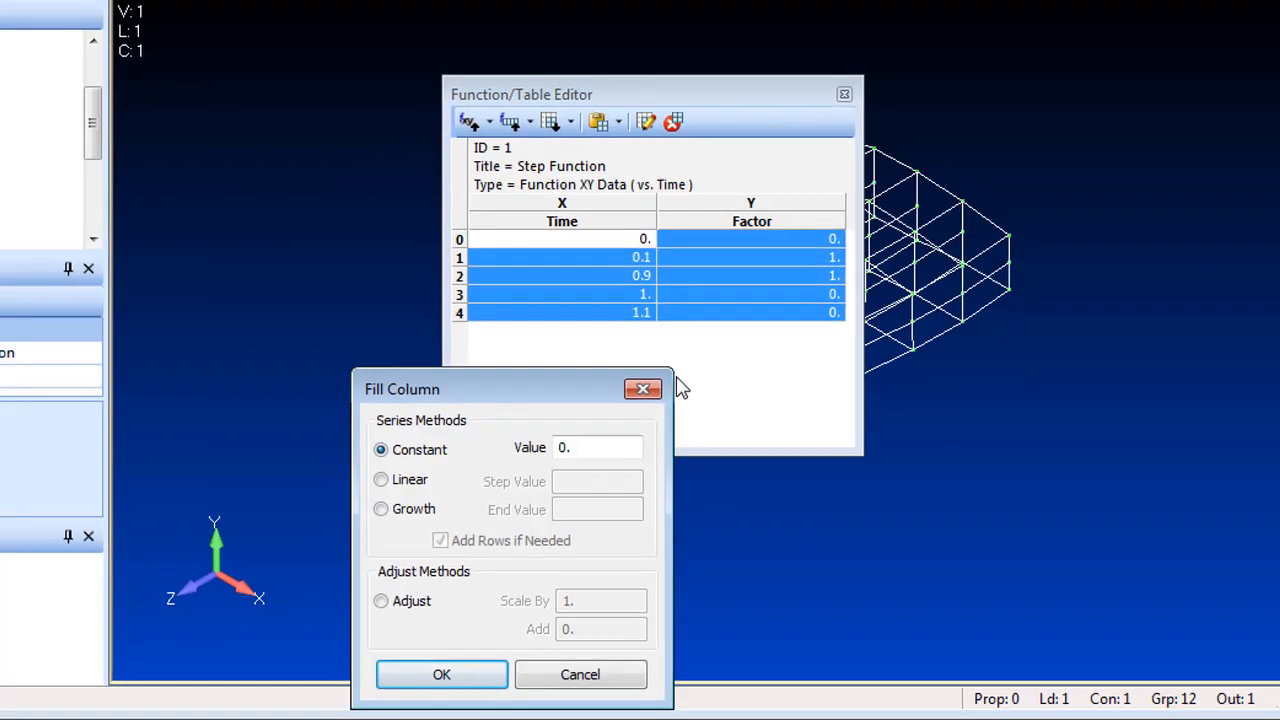